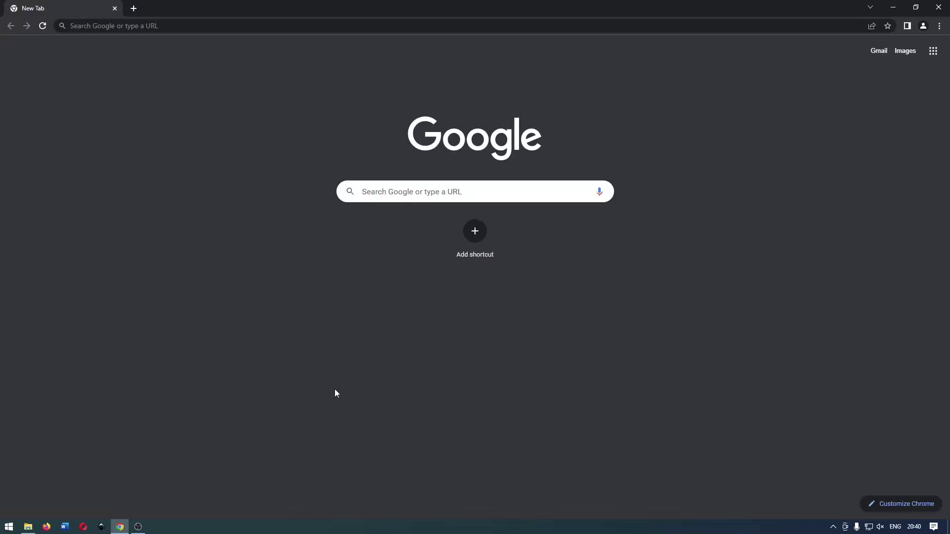
Search Google for msi afterburner and download Afterburner from the official MSI page.
click(398, 193)
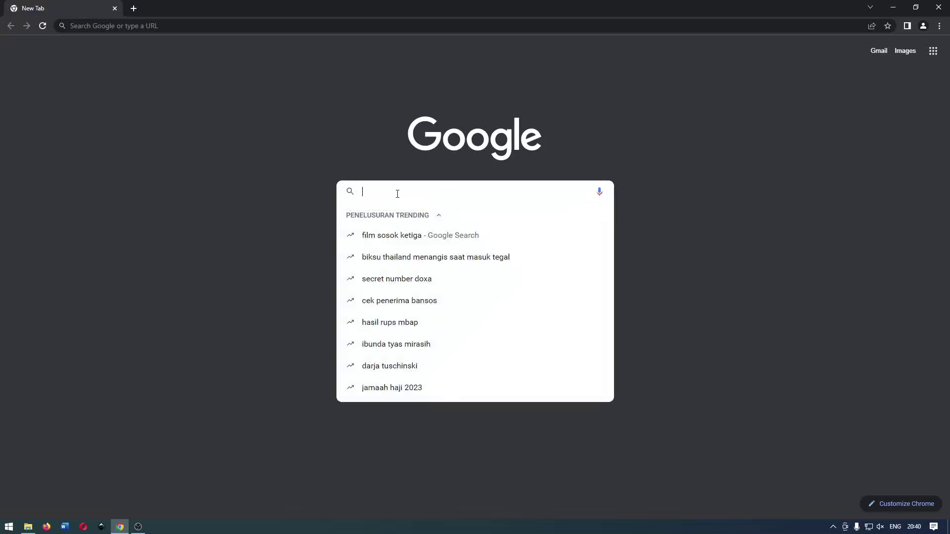
text(msi aft)
key(Return)
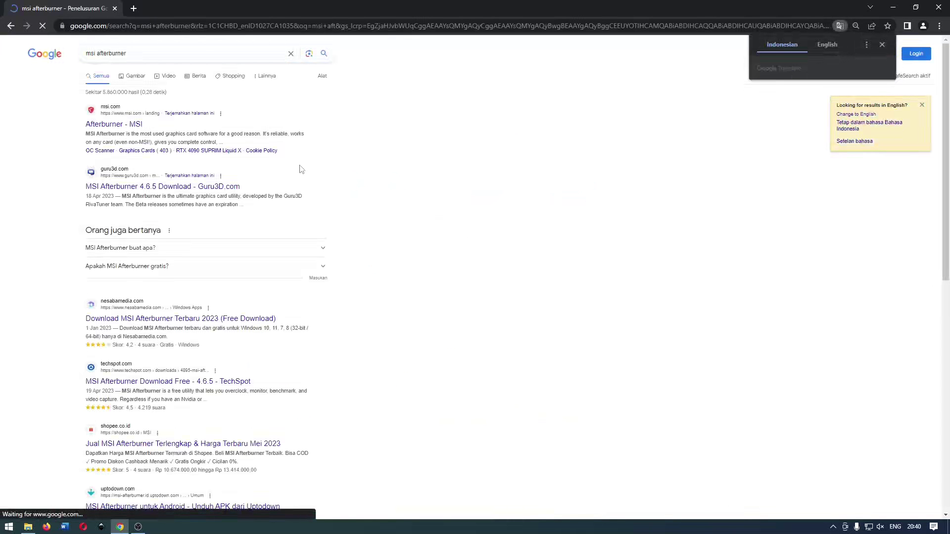
click(120, 123)
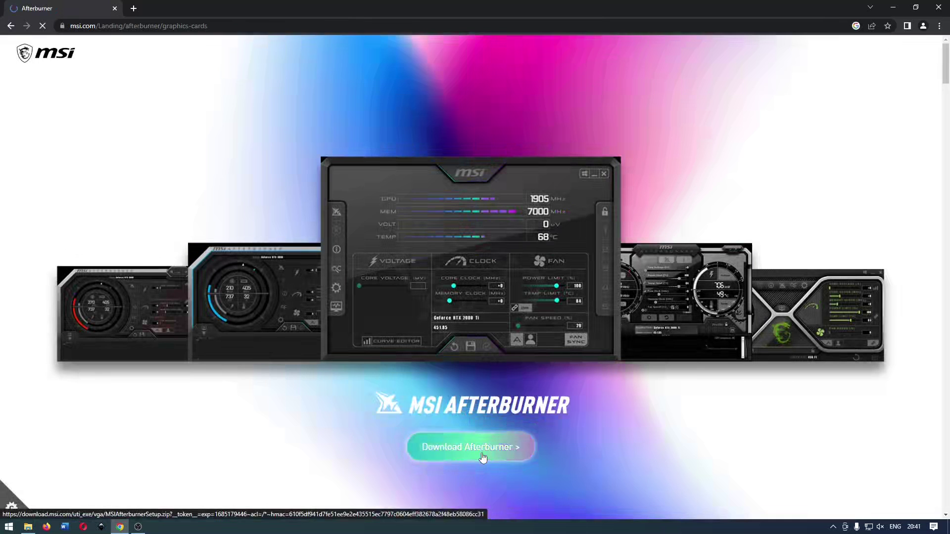
click(483, 458)
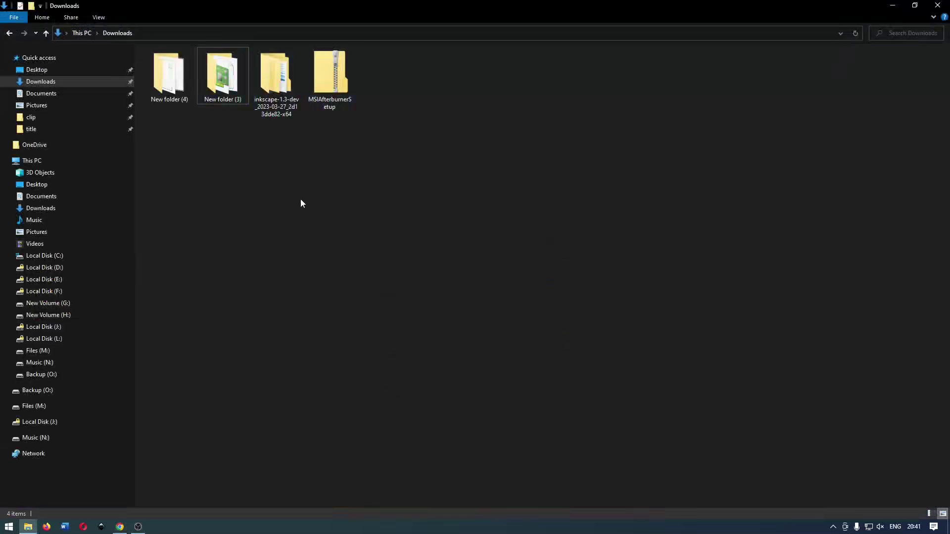
Extract the MSIAfterburnerSetup archive in the Downloads folder to the suggested destination.
right_click(322, 82)
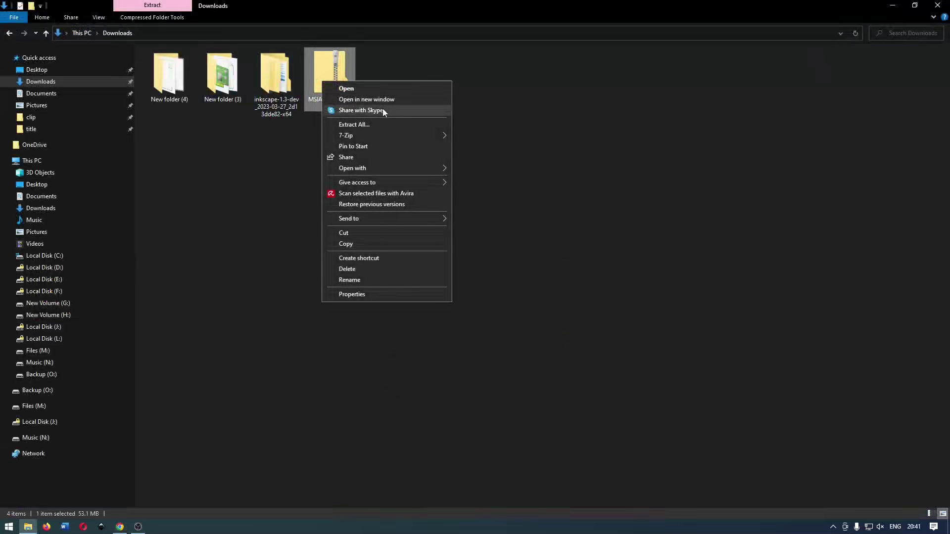
click(388, 127)
click(563, 360)
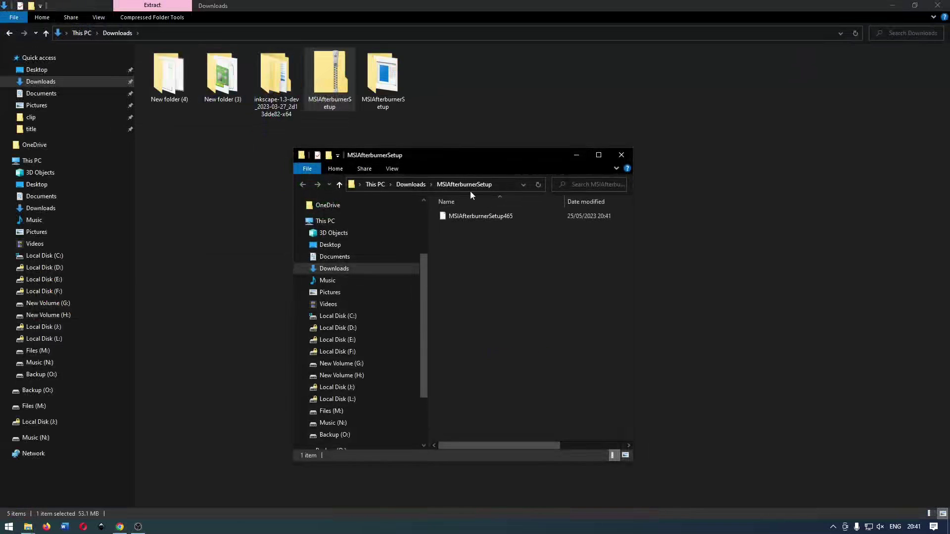
Run MSIAfterburnerSetup465 from the extracted folder and allow it to make changes to the device.
drag(467, 158, 316, 129)
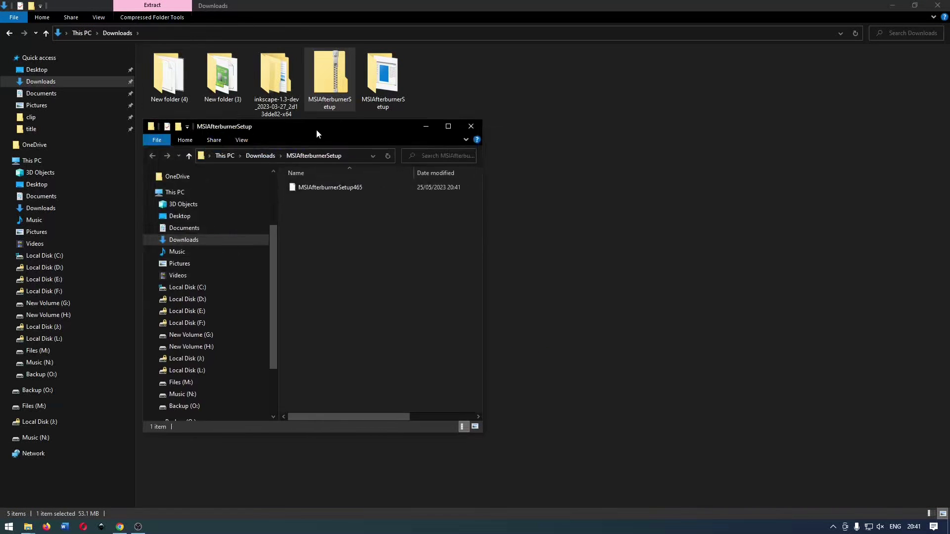
click(338, 189)
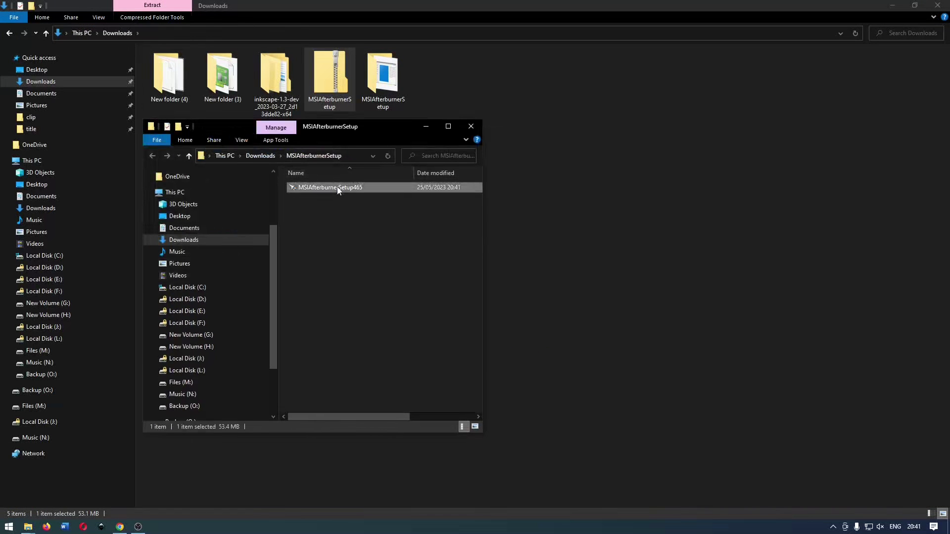
double_click(338, 189)
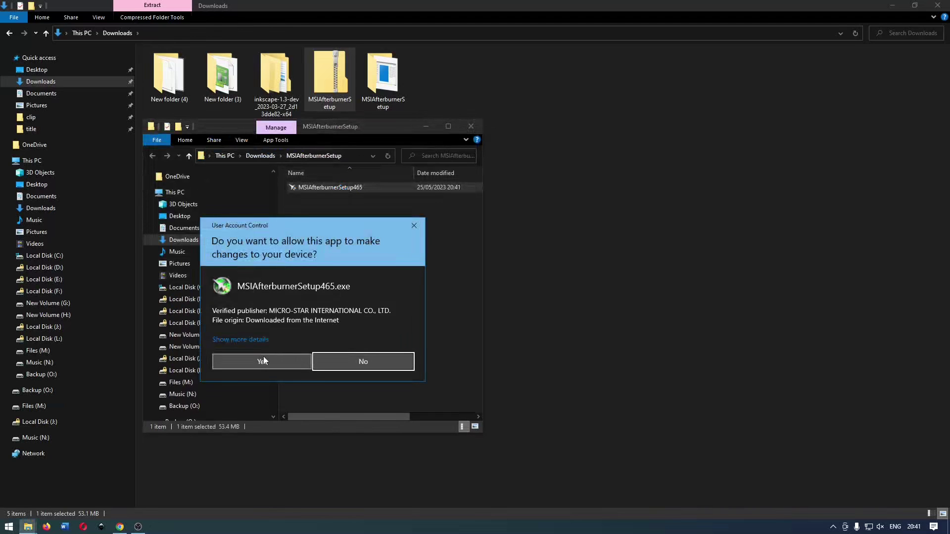
click(264, 358)
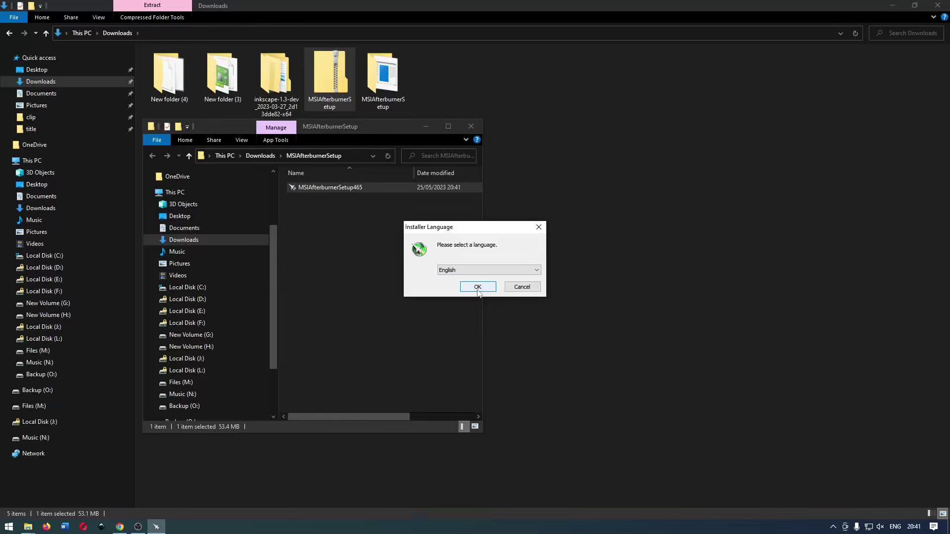
Choose English as the MSI Afterburner installer language and accept the License Agreement.
click(477, 271)
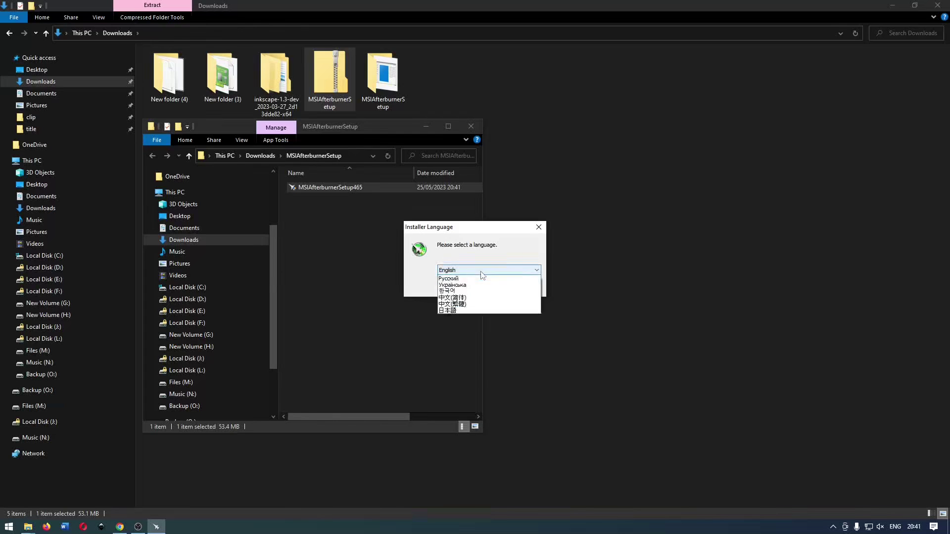
click(419, 271)
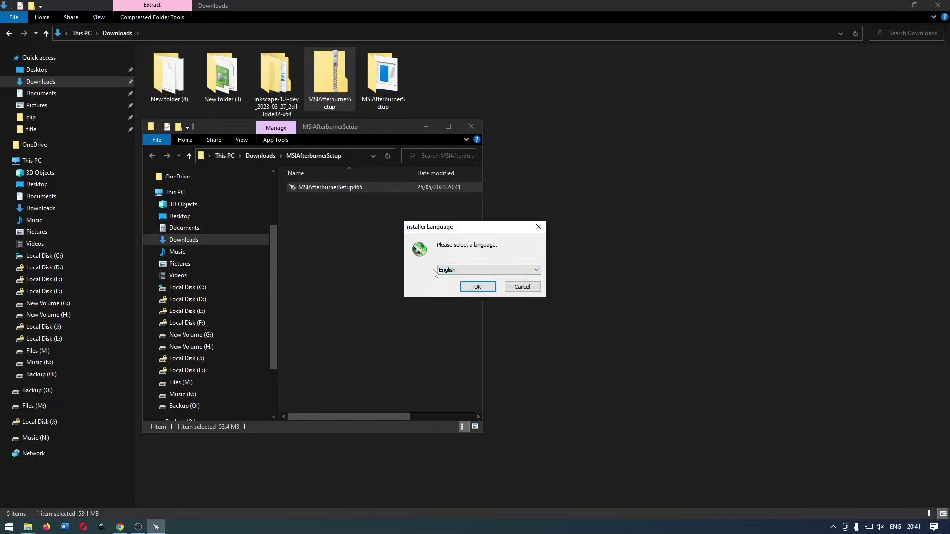
click(475, 287)
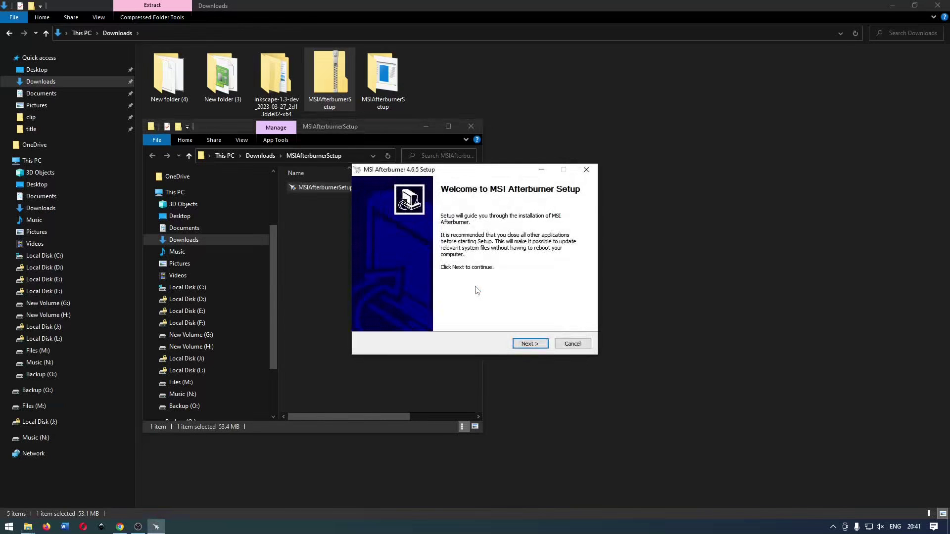
click(541, 344)
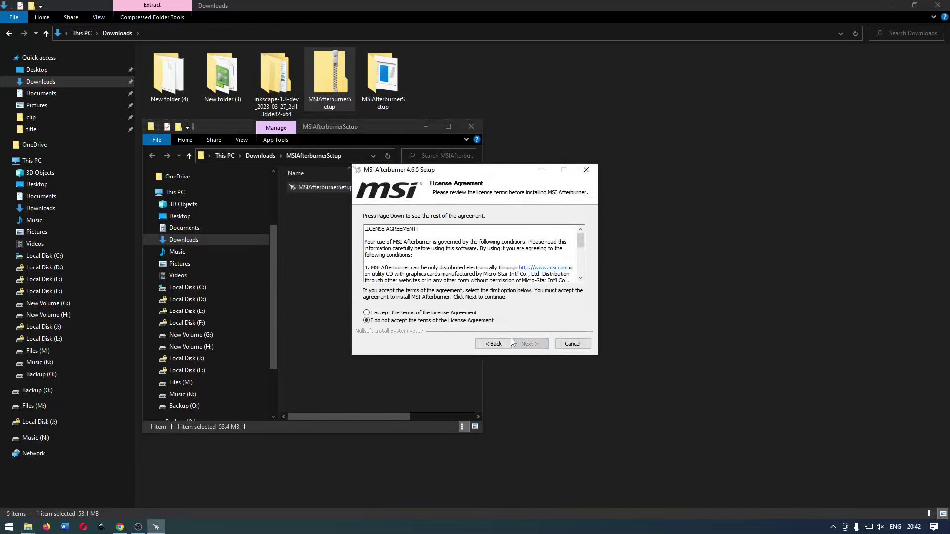
click(444, 313)
click(529, 345)
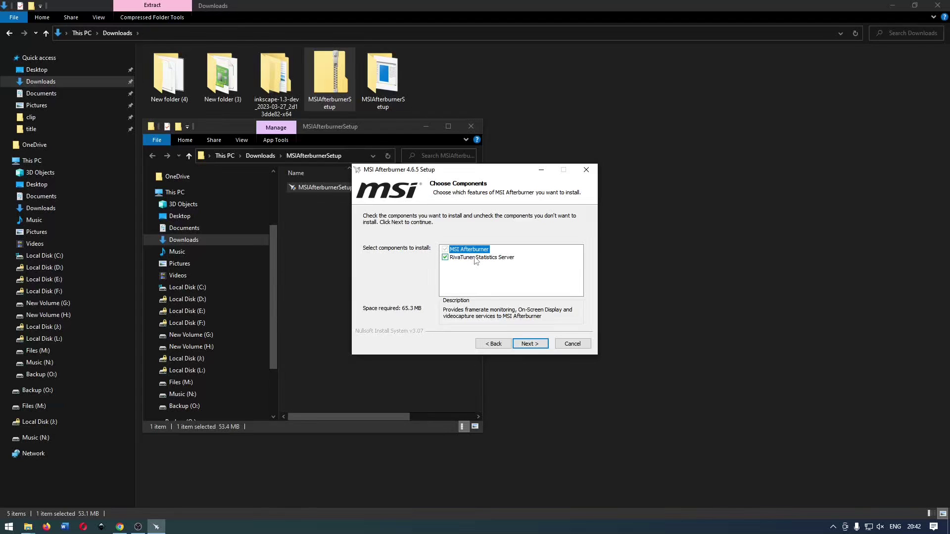
Install MSI Afterburner with RivaTuner Statistics Server included, keeping the default destination folder and shortcuts.
click(530, 344)
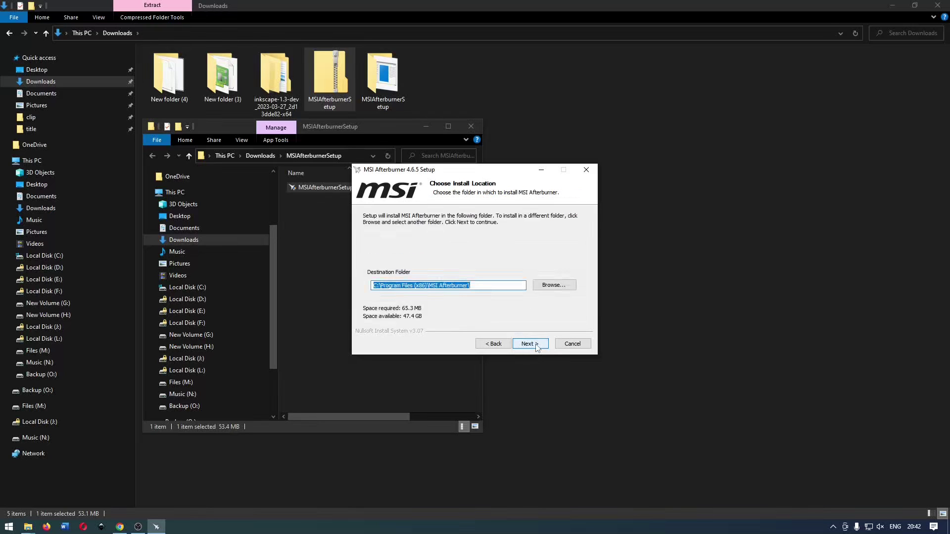
click(530, 344)
click(535, 345)
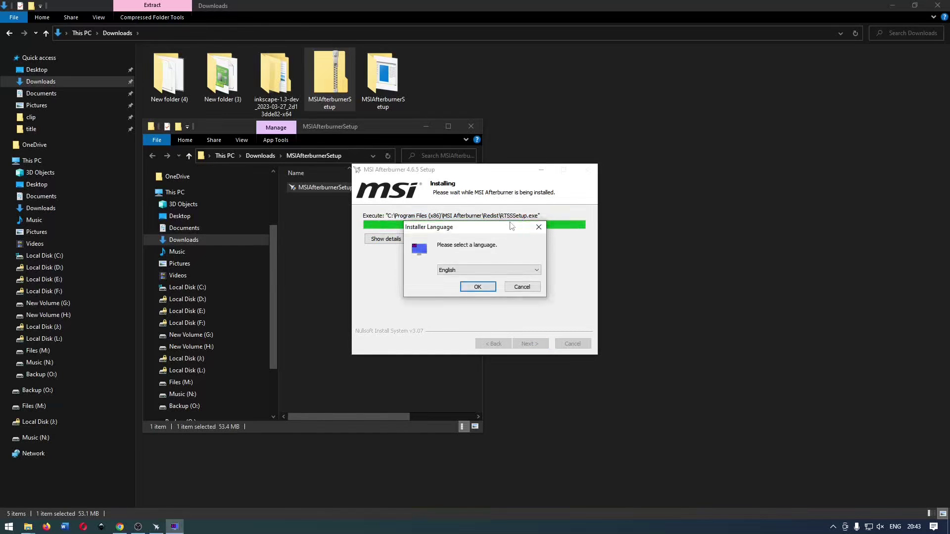
Choose English for the RivaTuner Statistics Server installer and continue despite the existing installation of the same version.
click(495, 271)
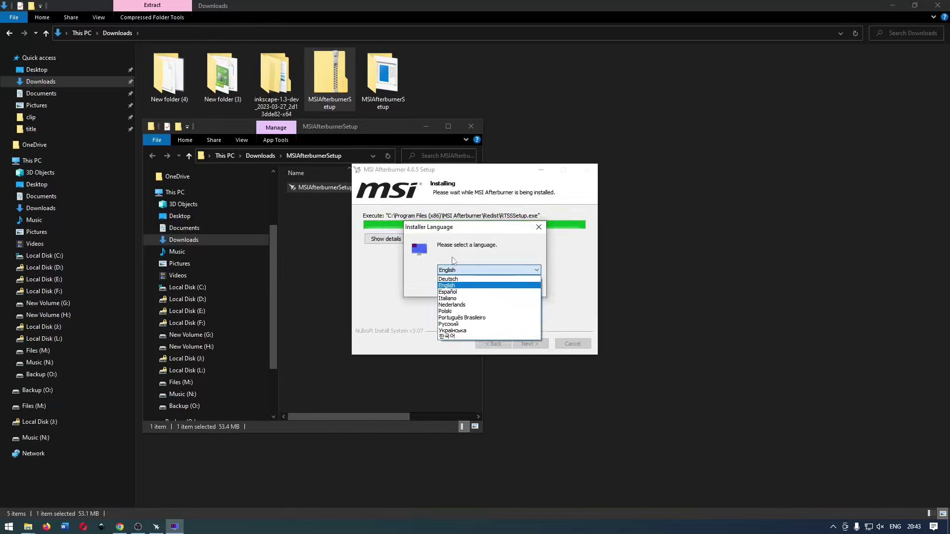
click(488, 285)
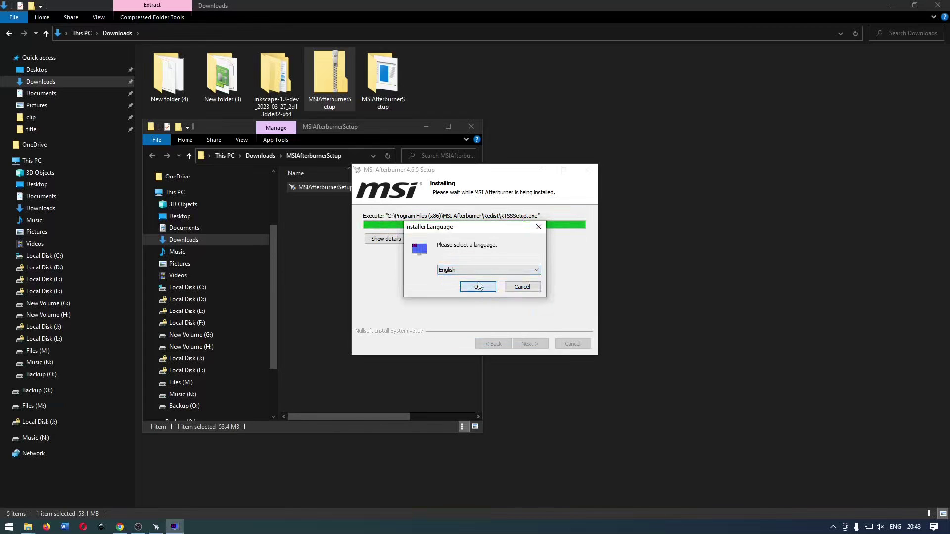
click(489, 287)
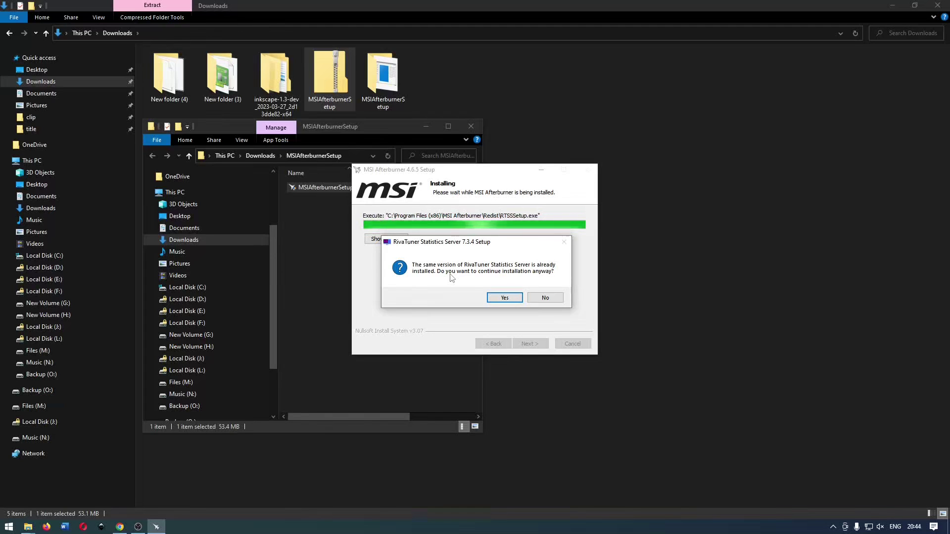
click(497, 298)
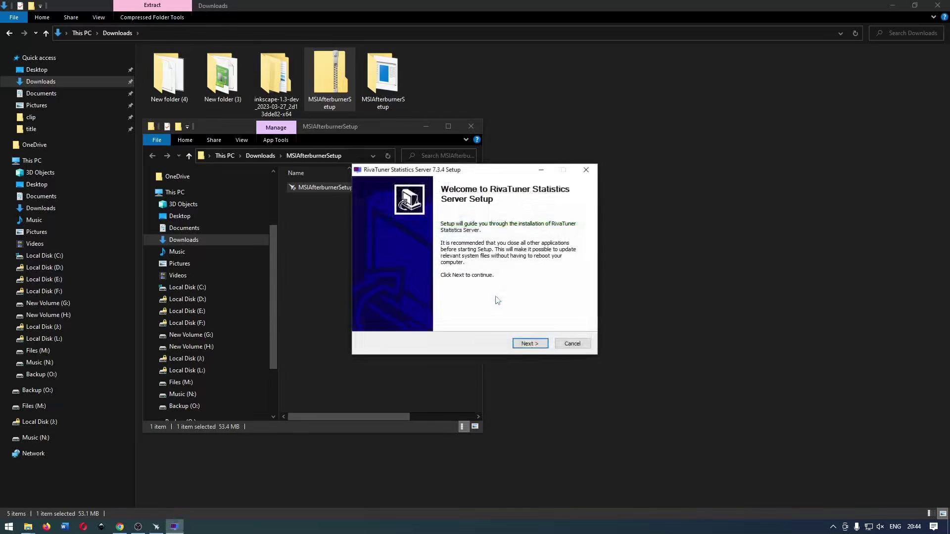
Accept the RivaTuner Statistics Server license and install it with the default destination and Start Menu folders.
click(533, 346)
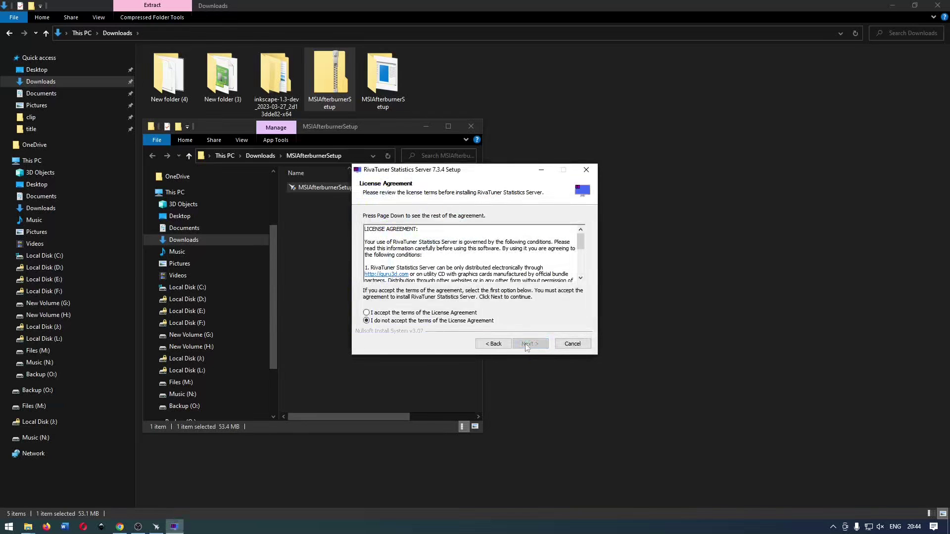
click(464, 313)
click(529, 344)
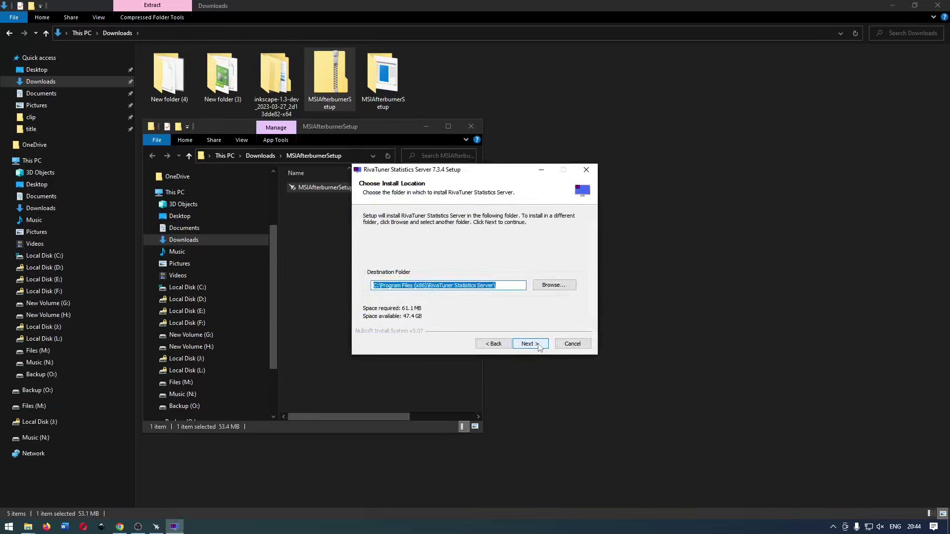
click(529, 344)
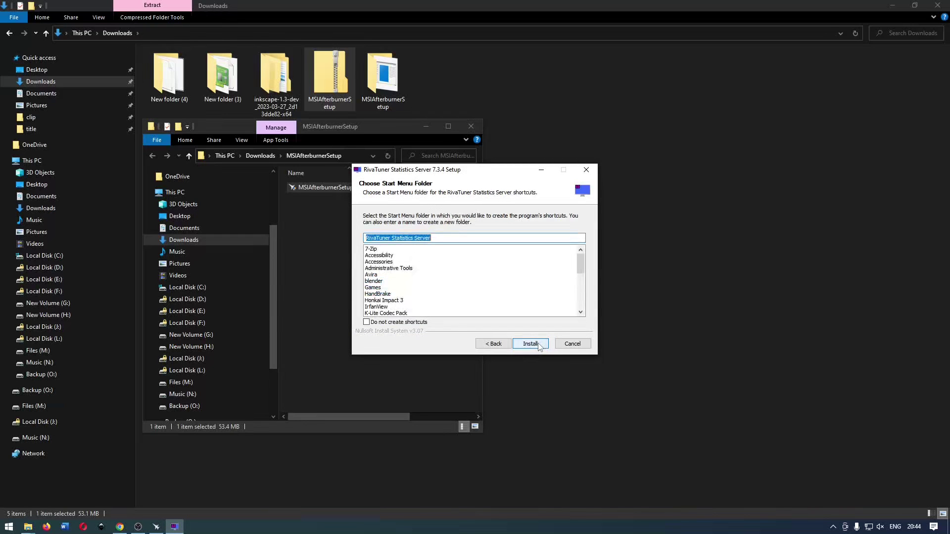
click(530, 344)
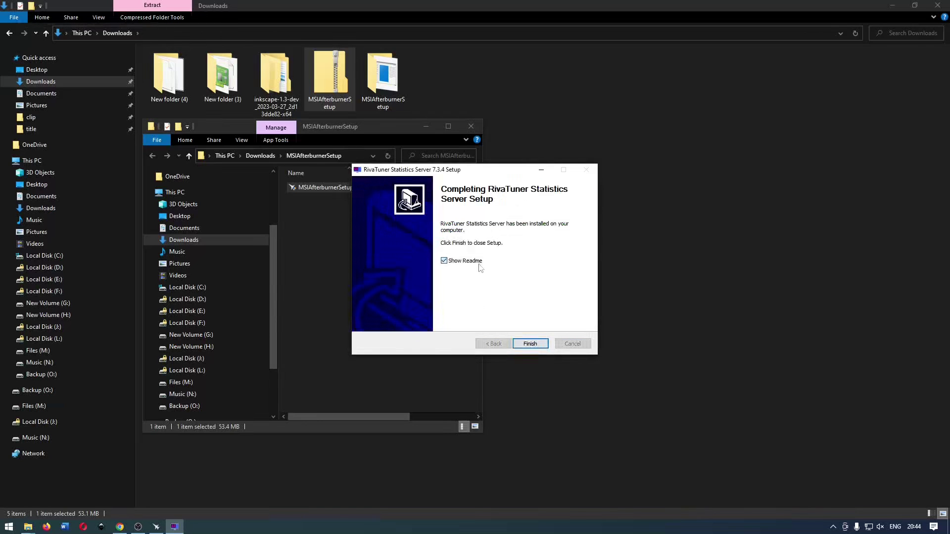
Finish the RivaTuner and MSI Afterburner setups without showing their Readme files, and run MSI Afterburner.
click(477, 262)
click(534, 346)
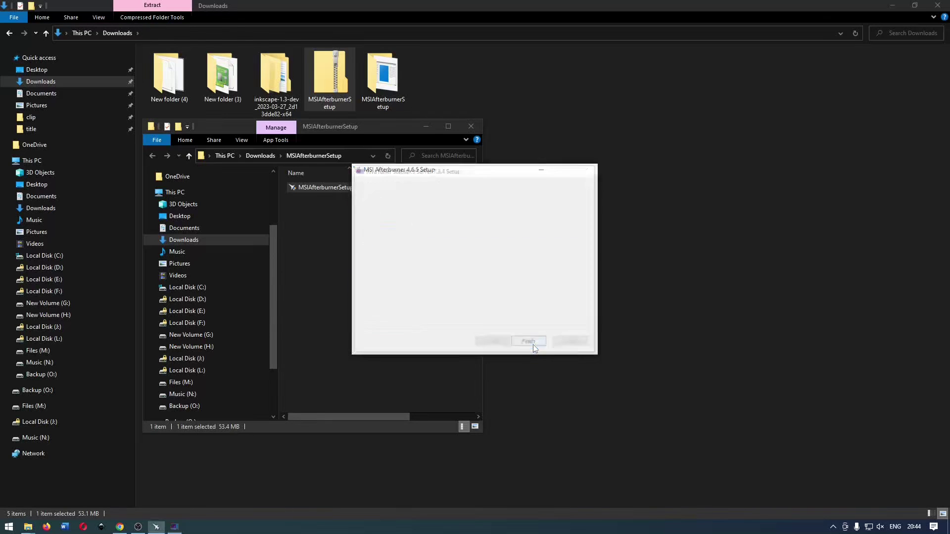
click(479, 270)
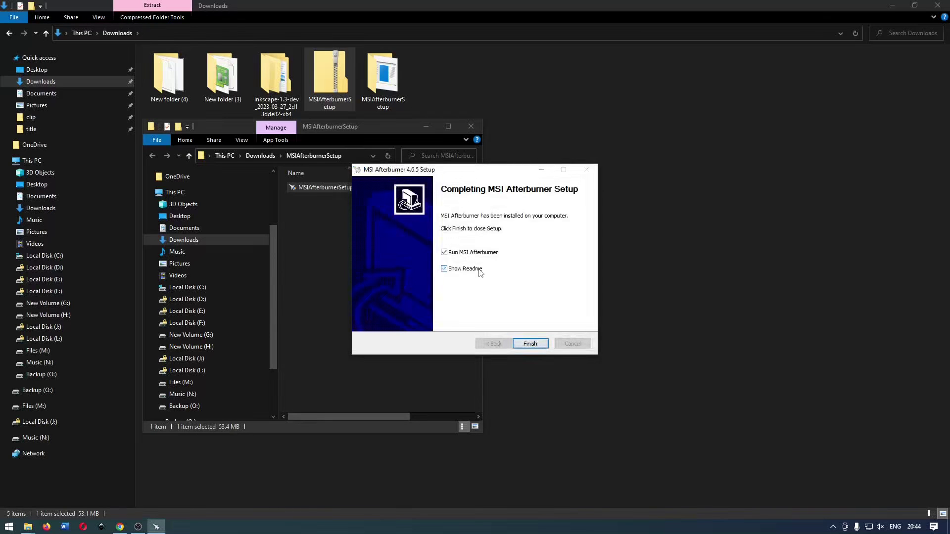
click(530, 345)
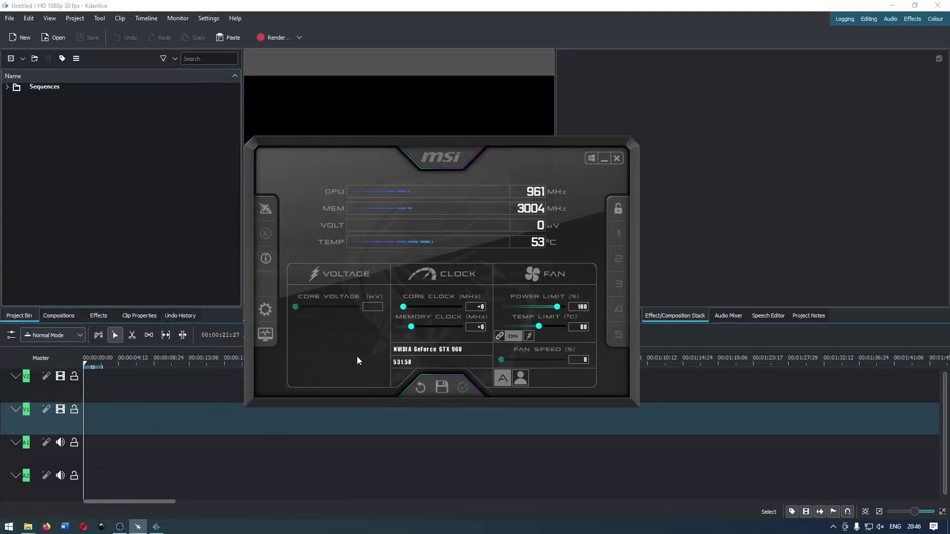
Open MSI Afterburner's monitoring properties and select all hardware monitoring graphs from GPU temperature to Framerate 0.1% Low.
click(269, 309)
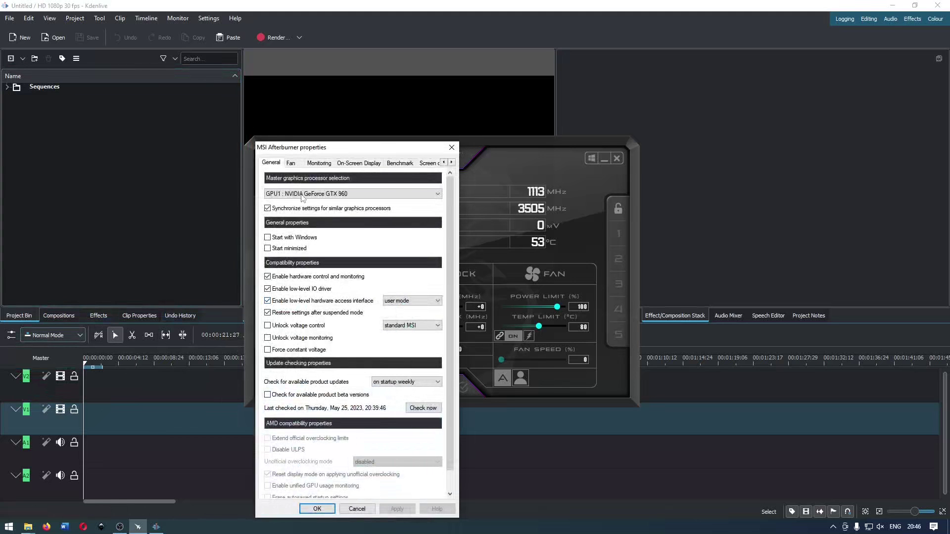
click(319, 163)
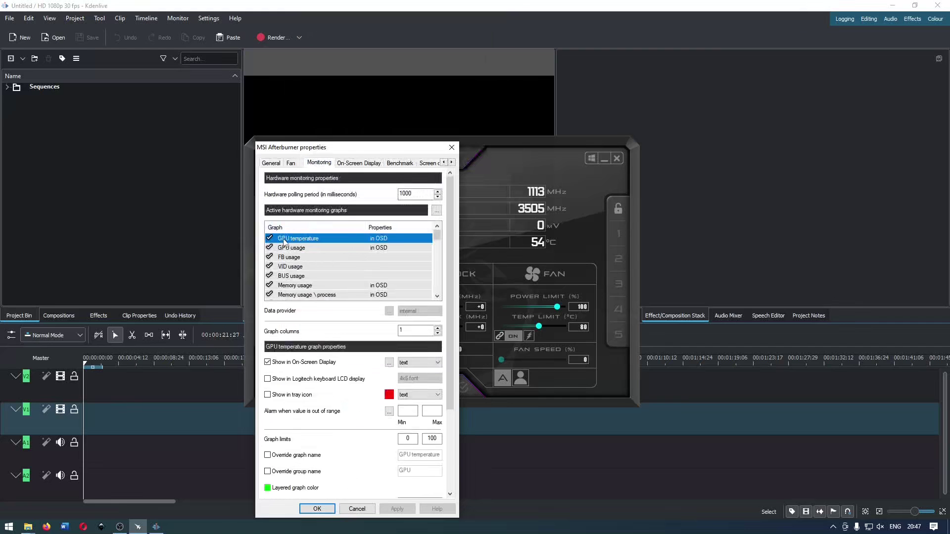
mouse_move(284, 242)
scroll(322, 243, down, 10)
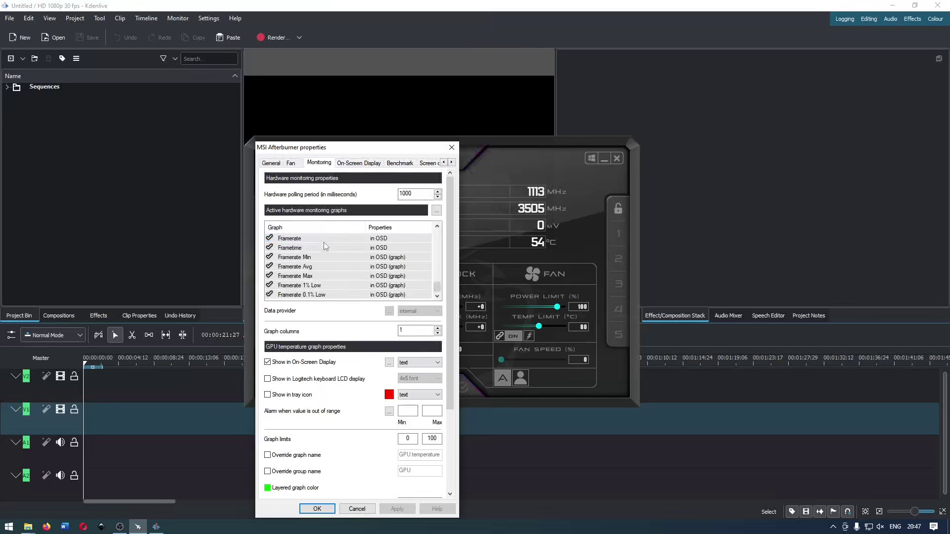
shift+click(311, 295)
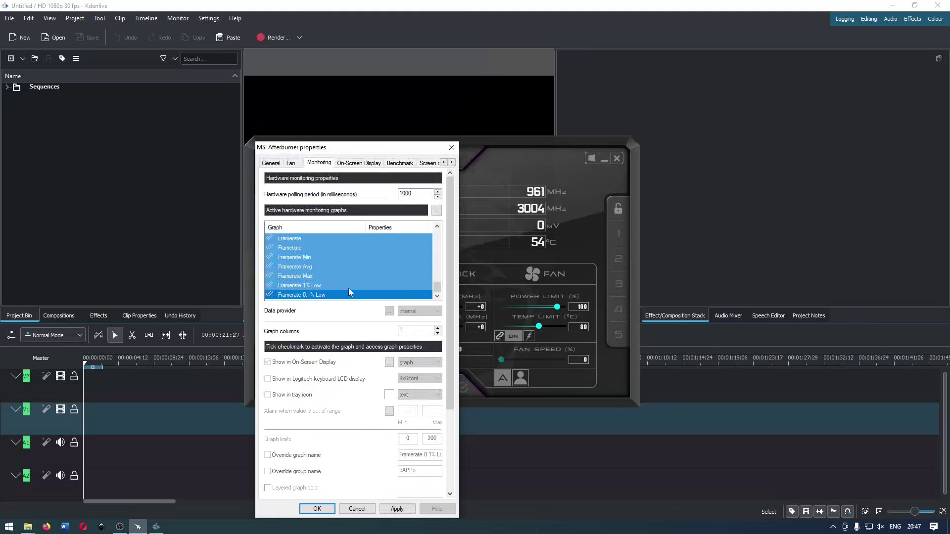
Review the selected hardware monitoring graphs and activate them all together.
scroll(348, 288, up, 6)
scroll(350, 286, up, 8)
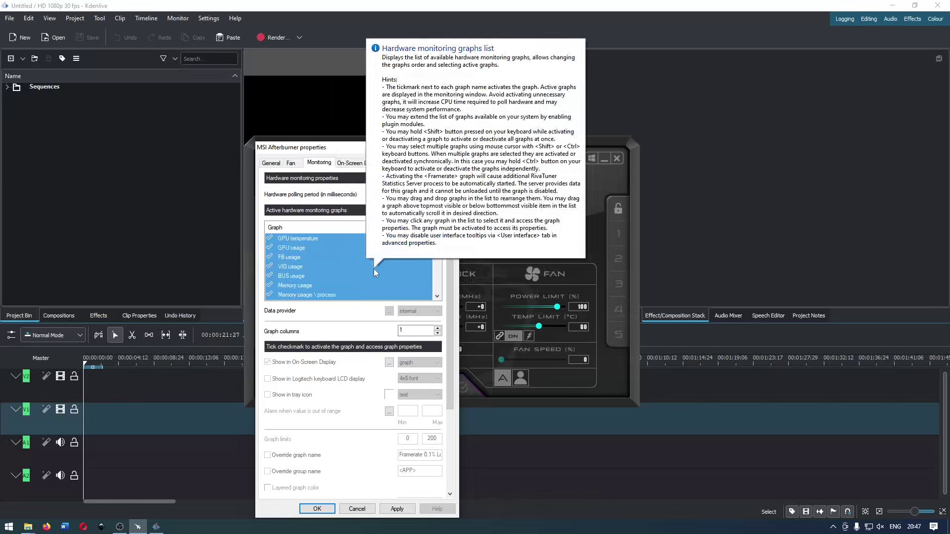
scroll(374, 271, down, 14)
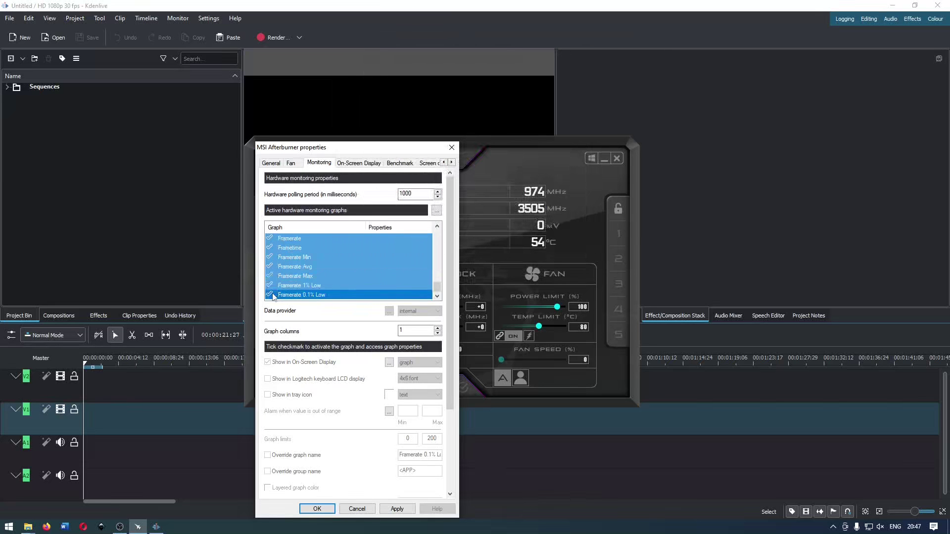
click(272, 295)
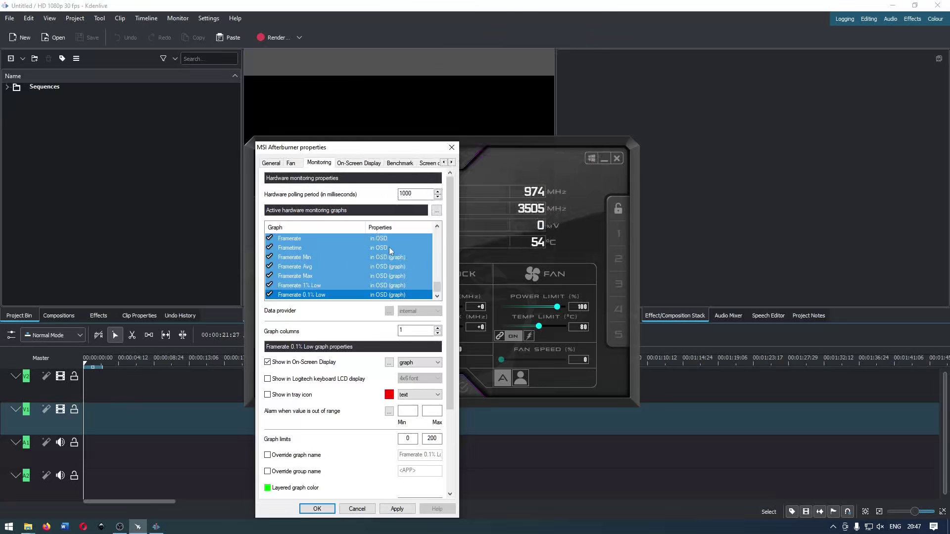
Inspect the individual graph properties of Voltage limit and Power limit in the hardware monitoring list.
scroll(394, 278, up, 4)
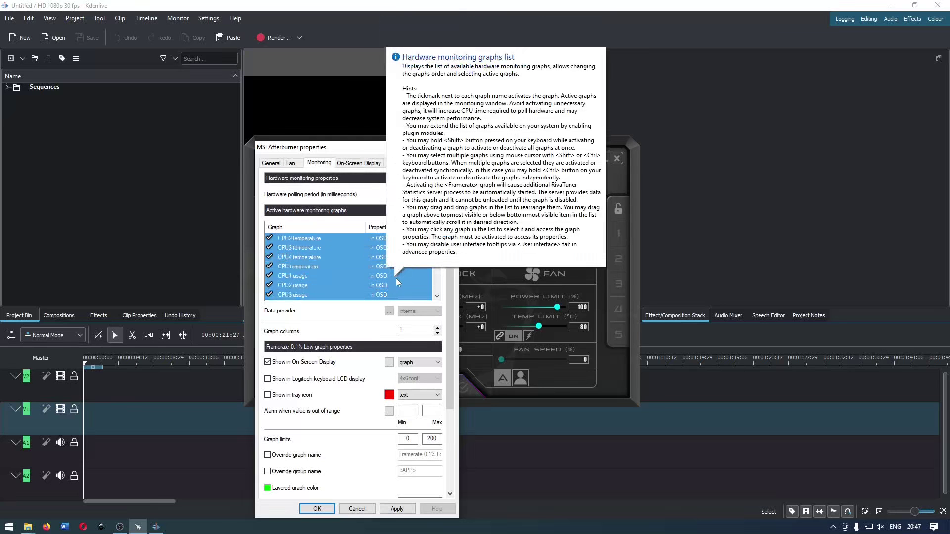
scroll(396, 278, up, 3)
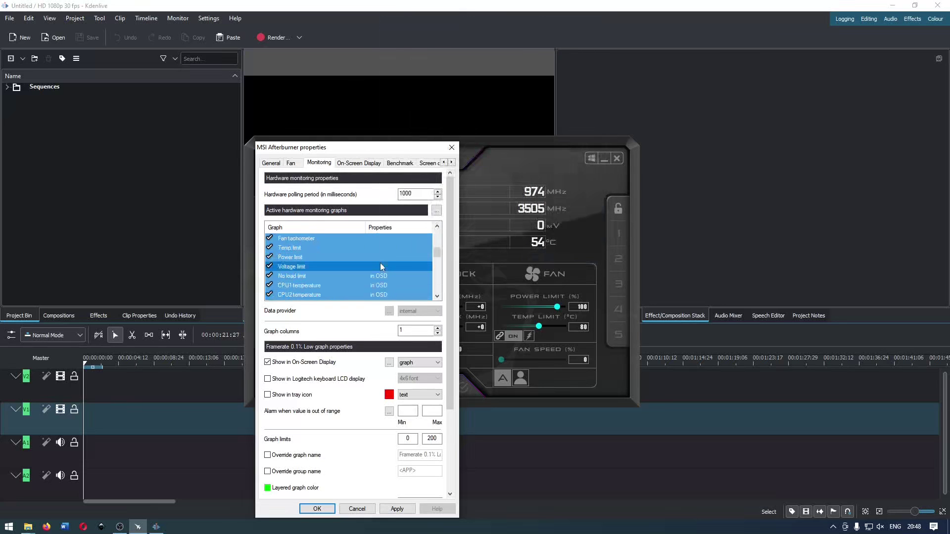
click(380, 266)
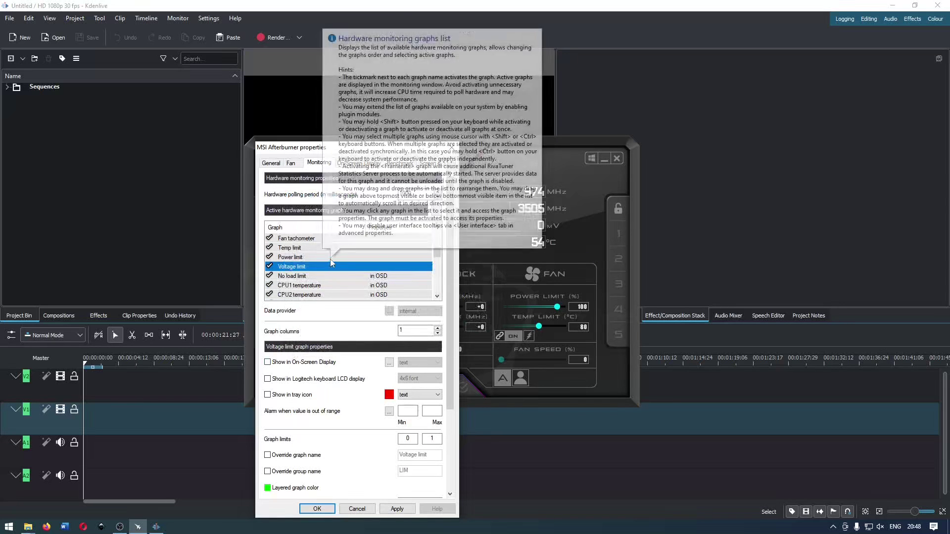
click(330, 260)
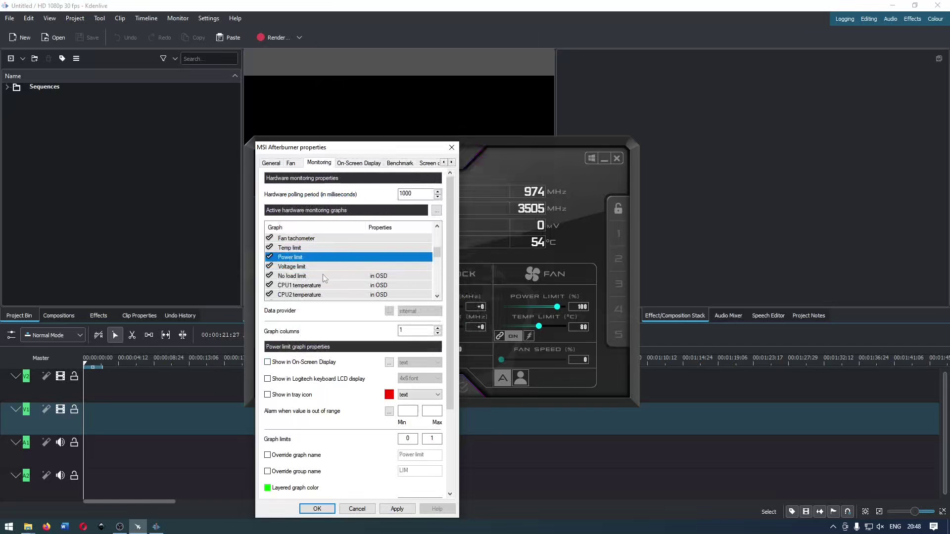
Select the monitoring graphs from GPU temperature through Frametime and turn off Show in On-Screen Display for them.
scroll(388, 262, up, 4)
click(381, 240)
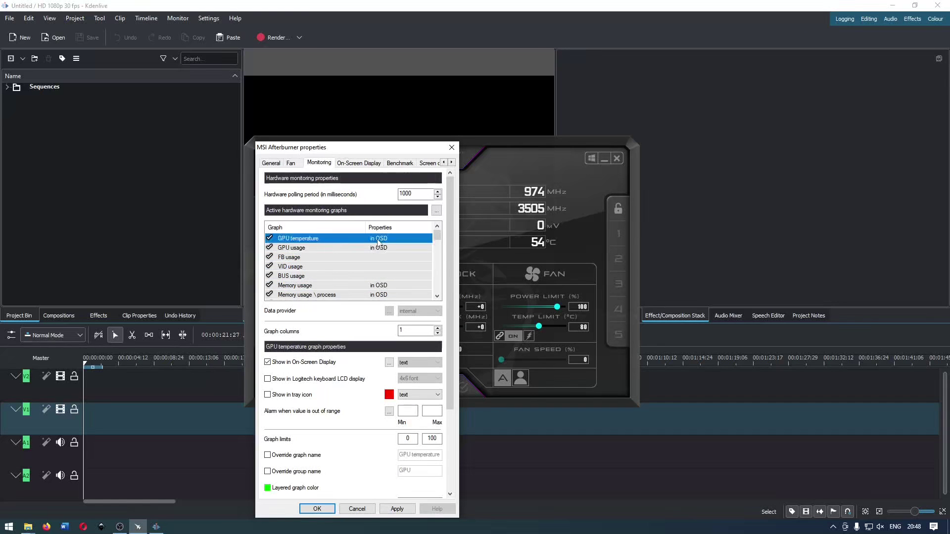
scroll(382, 282, down, 6)
scroll(382, 282, down, 5)
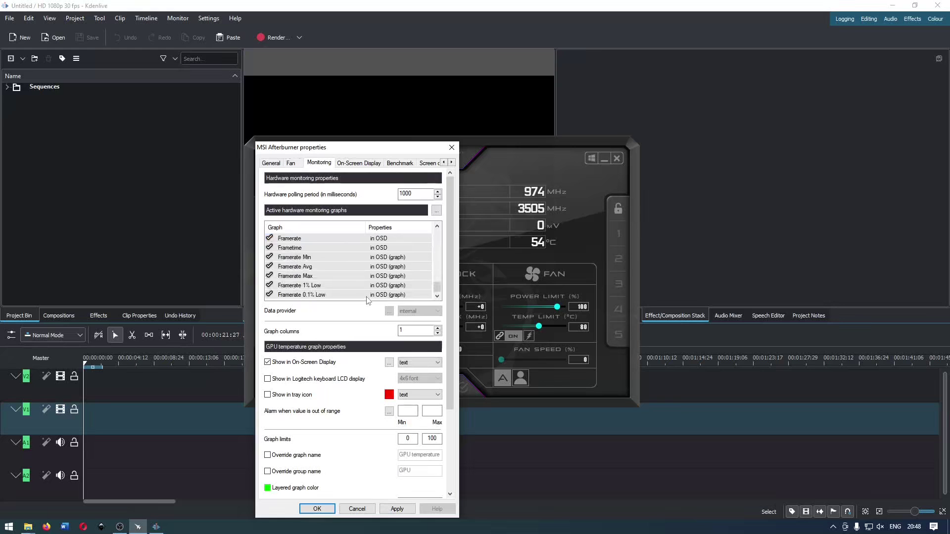
shift+click(367, 295)
shift+click(371, 249)
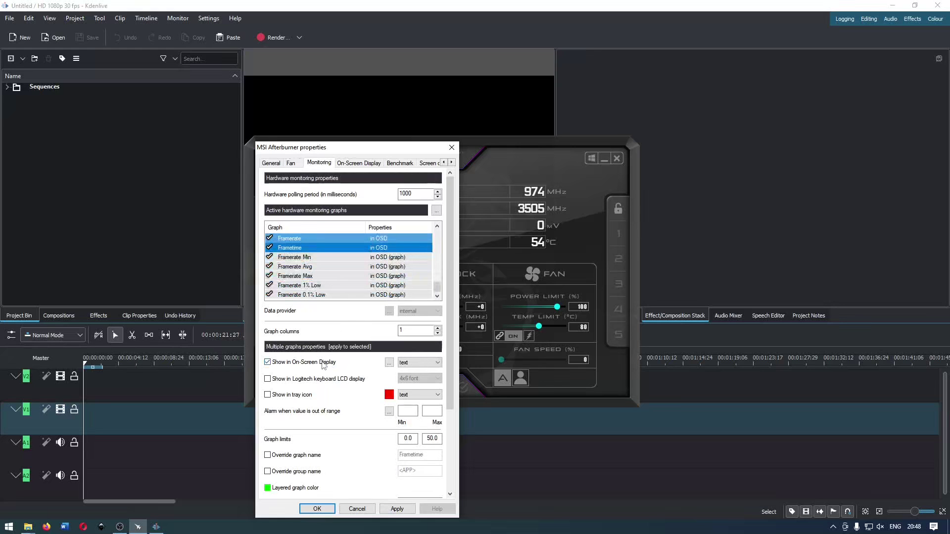
mouse_move(323, 365)
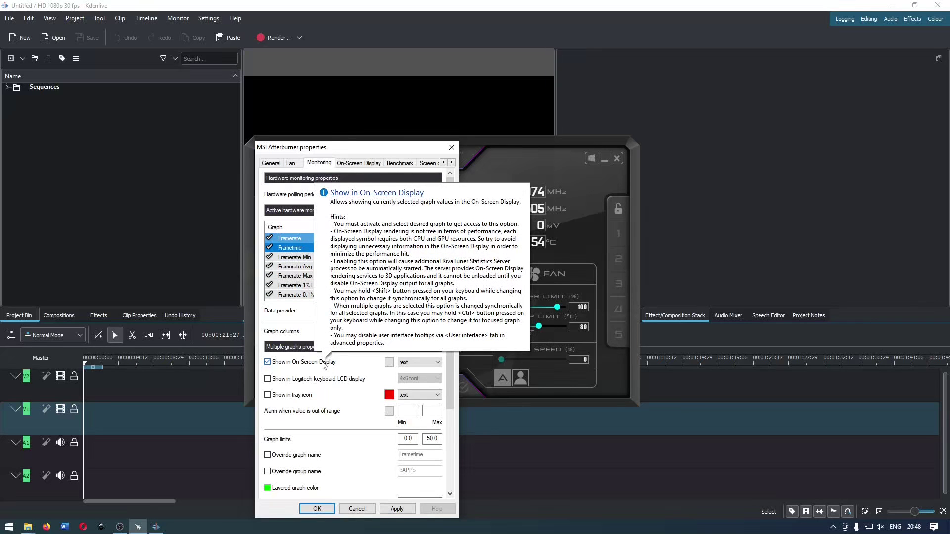
click(323, 365)
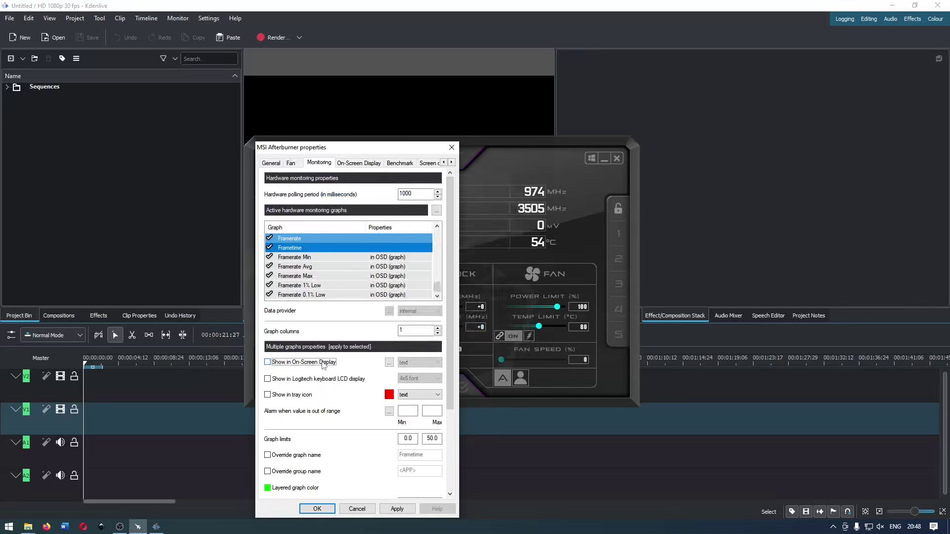
Turn Show in On-Screen Display back on for all selected graphs through Frametime and apply the monitoring settings.
shift+click(393, 280)
scroll(394, 280, down, 2)
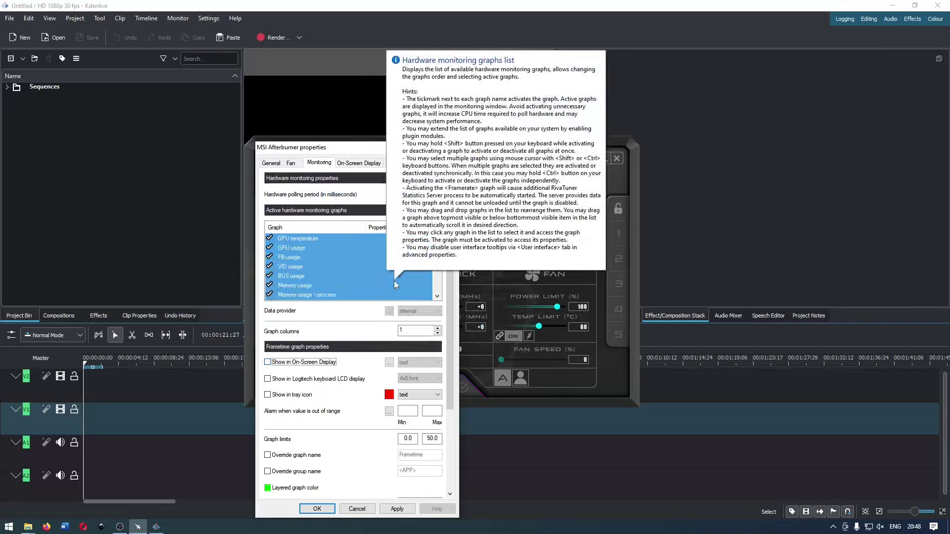
click(326, 361)
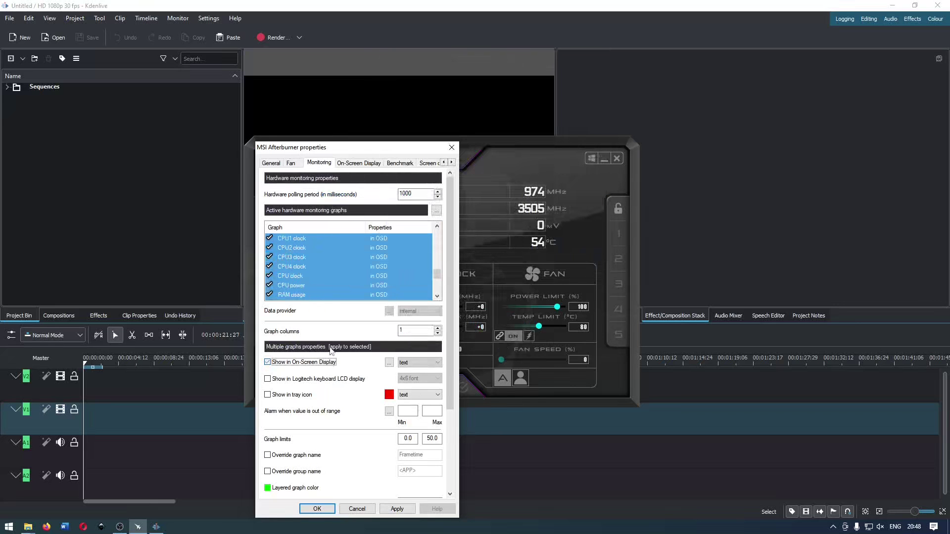
scroll(383, 287, down, 3)
scroll(384, 286, up, 2)
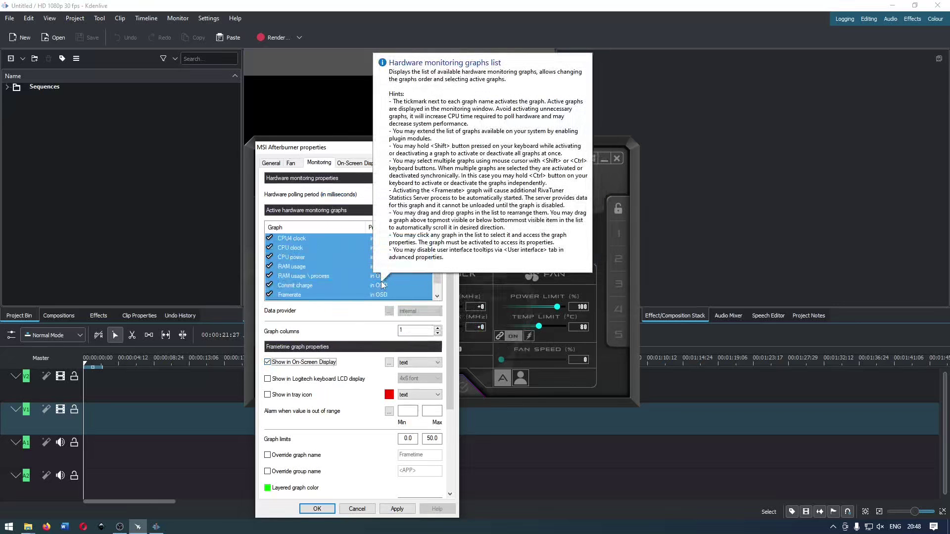
scroll(390, 272, up, 4)
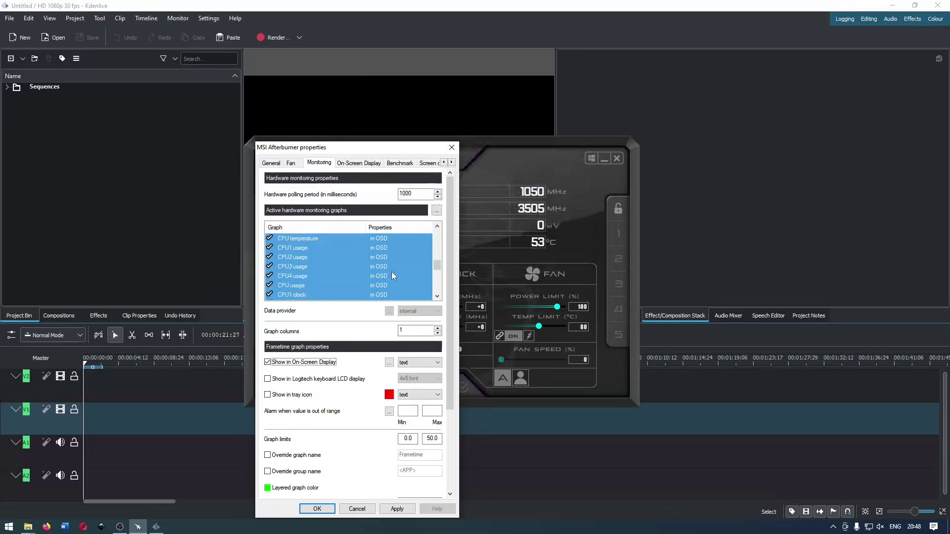
scroll(394, 276, down, 3)
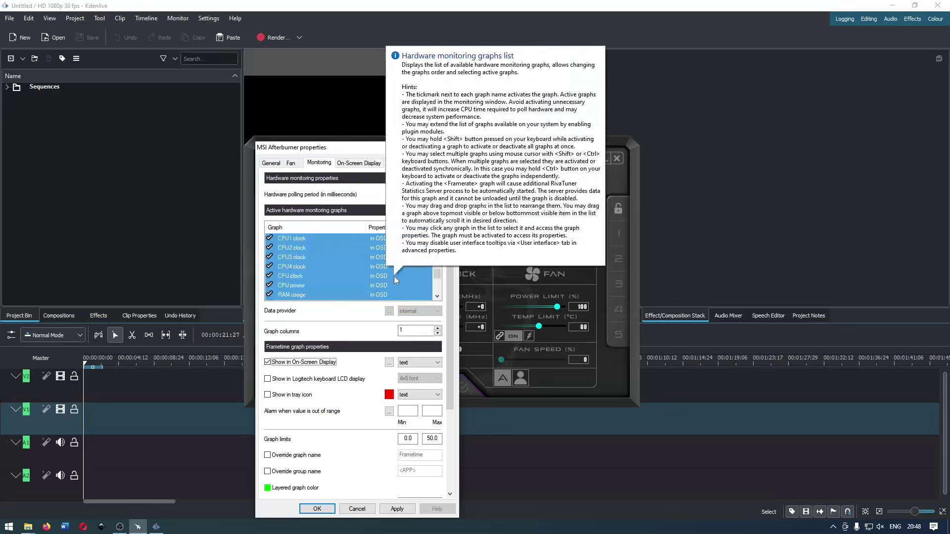
click(399, 509)
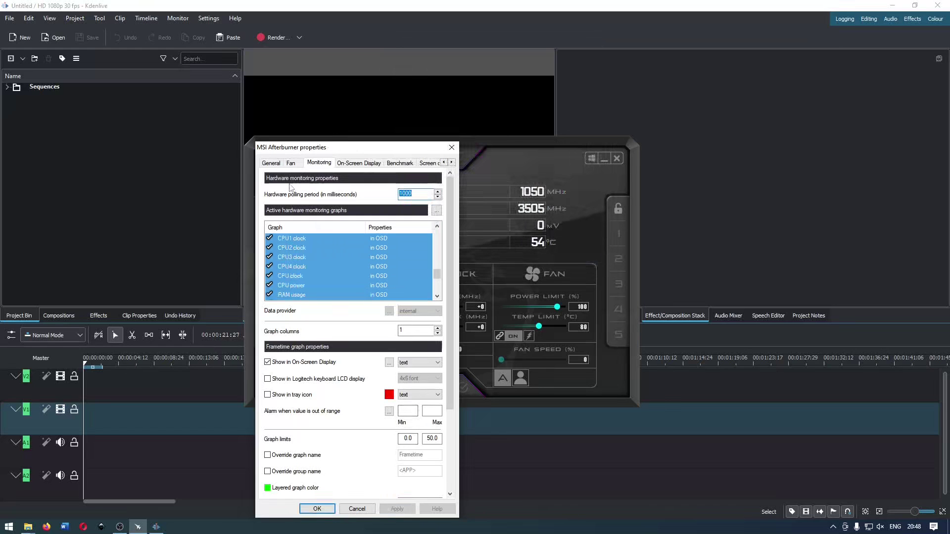
Set the Toggle On-Screen Display hotkey to F10, accept the properties, and switch to Kdenlive to check the overlay.
click(366, 165)
key(F10)
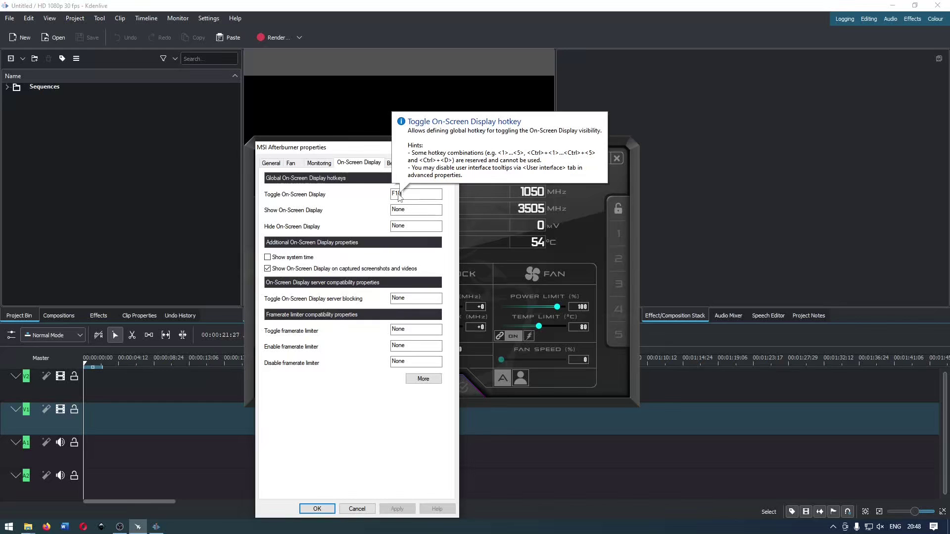
click(270, 4)
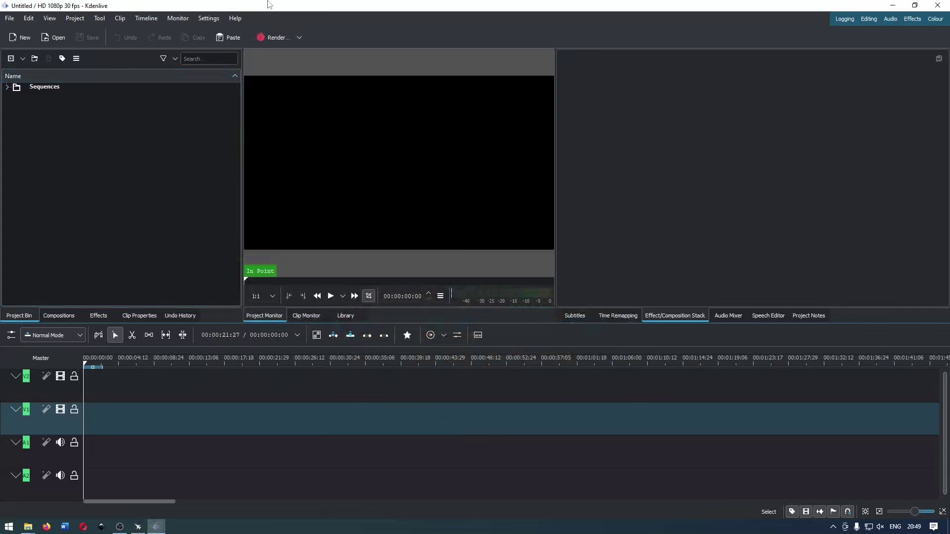
click(137, 526)
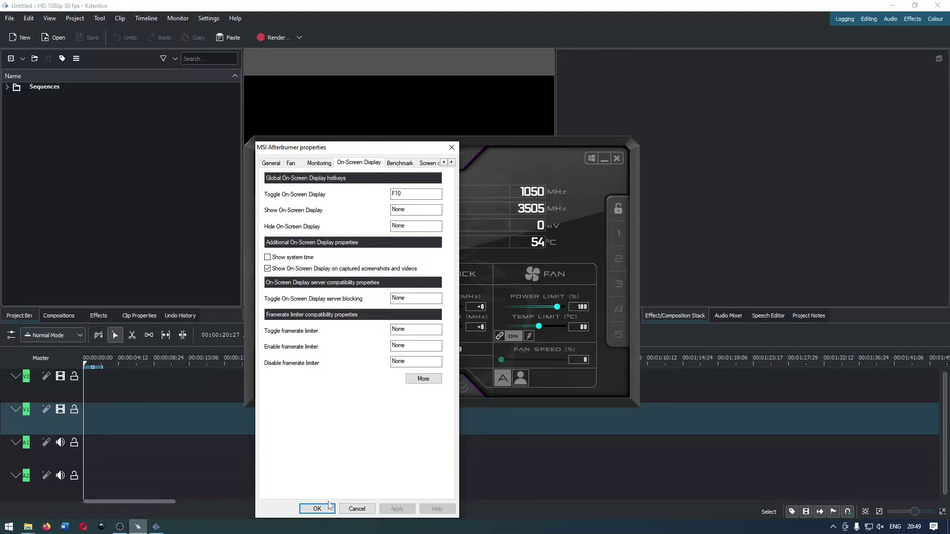
click(316, 508)
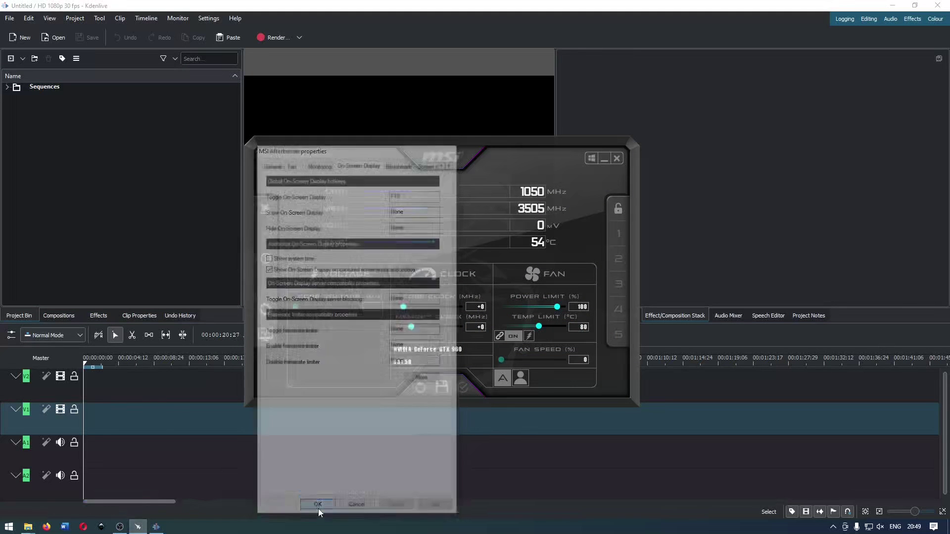
click(212, 234)
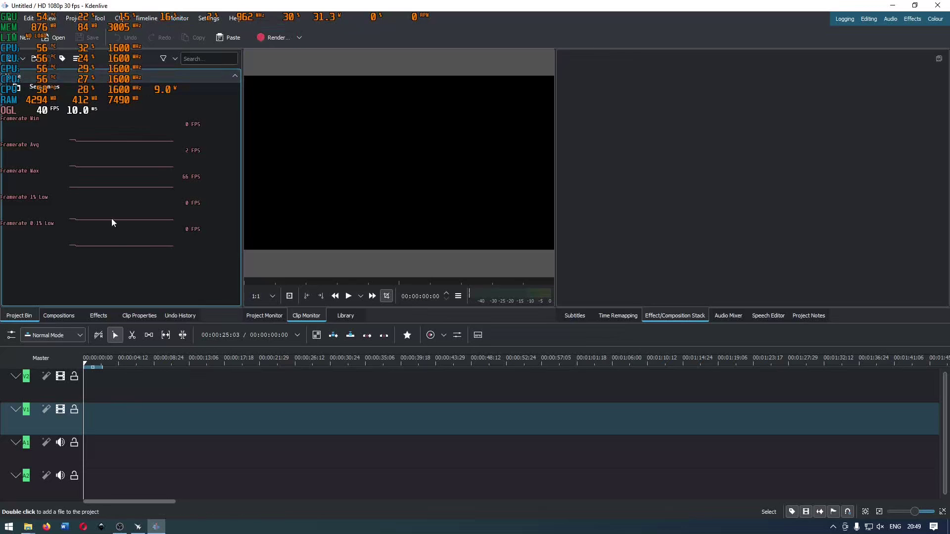
Reopen MSI Afterburner's monitoring properties, deactivate the graphs from GPU temperature through Frametime, and apply the change.
click(138, 527)
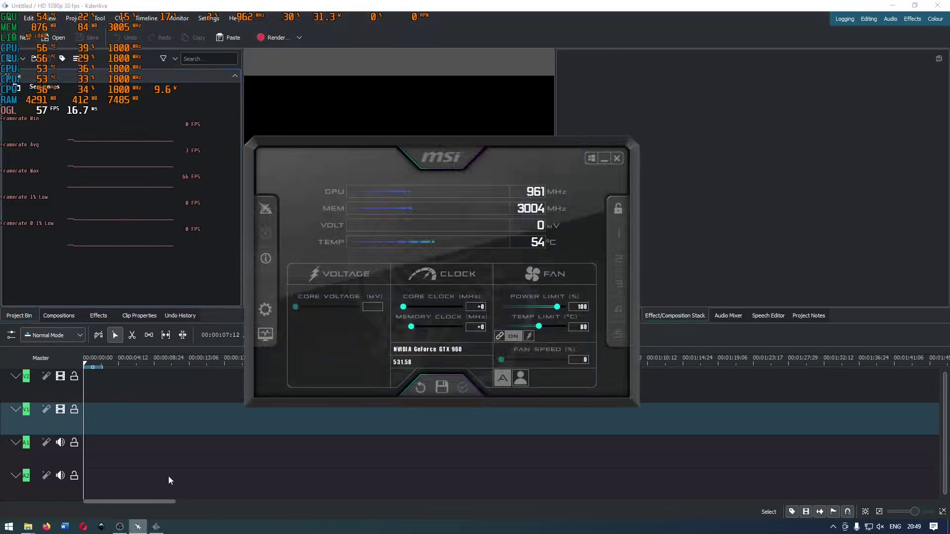
click(267, 309)
click(360, 163)
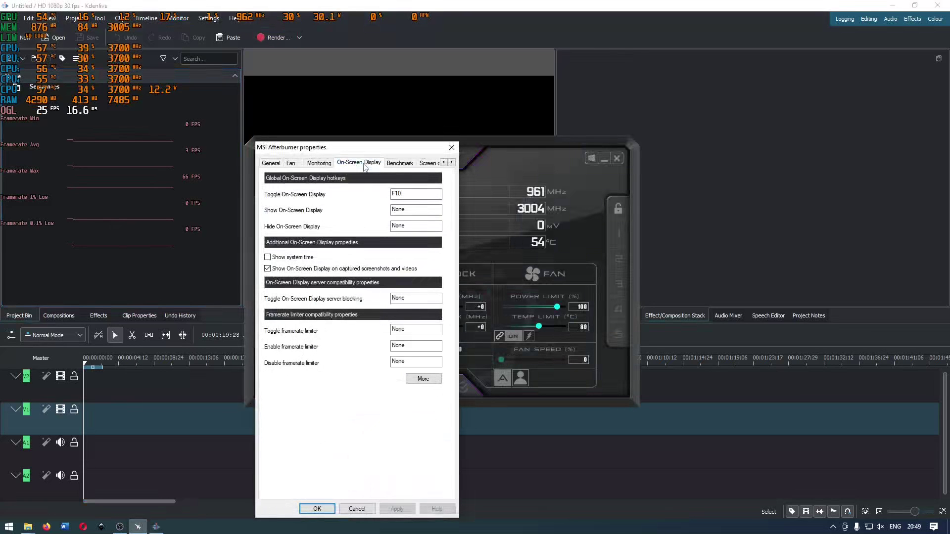
click(326, 164)
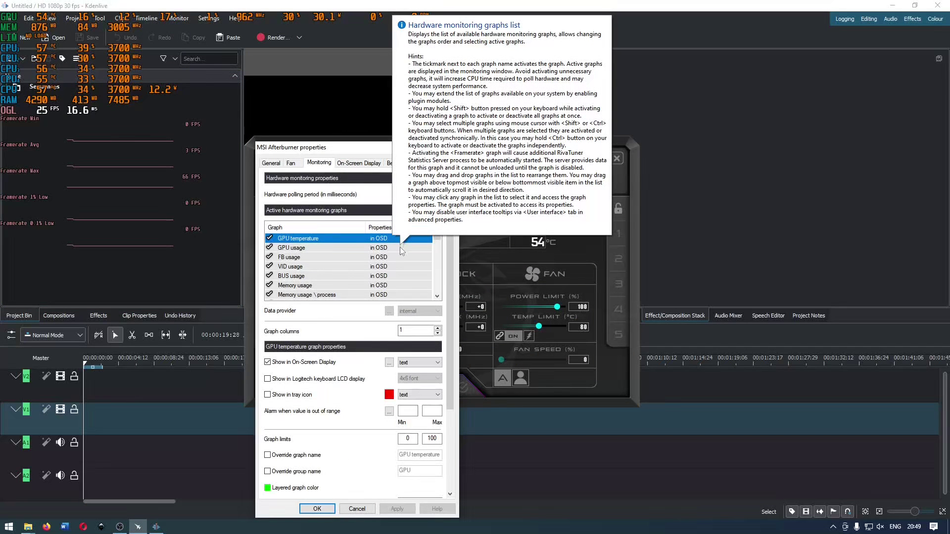
scroll(401, 249, down, 4)
scroll(396, 263, down, 8)
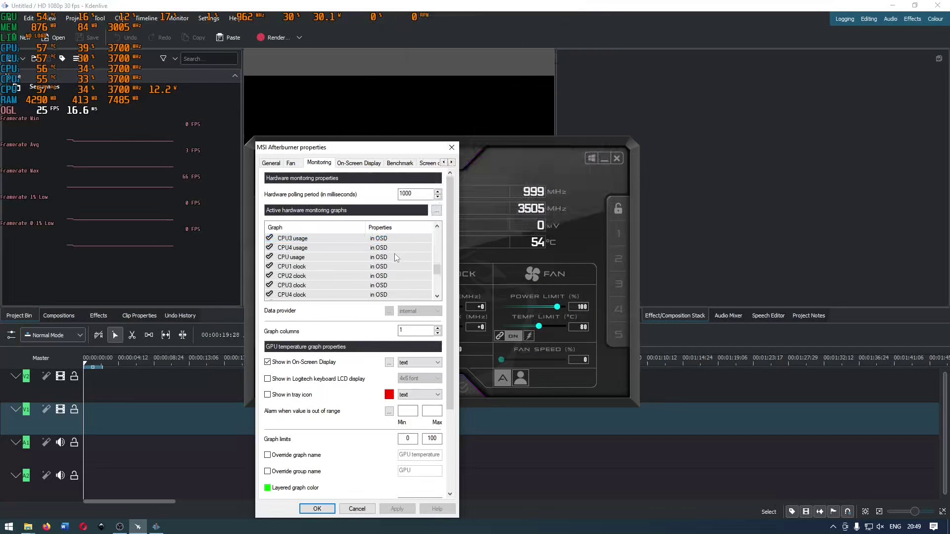
shift+click(385, 277)
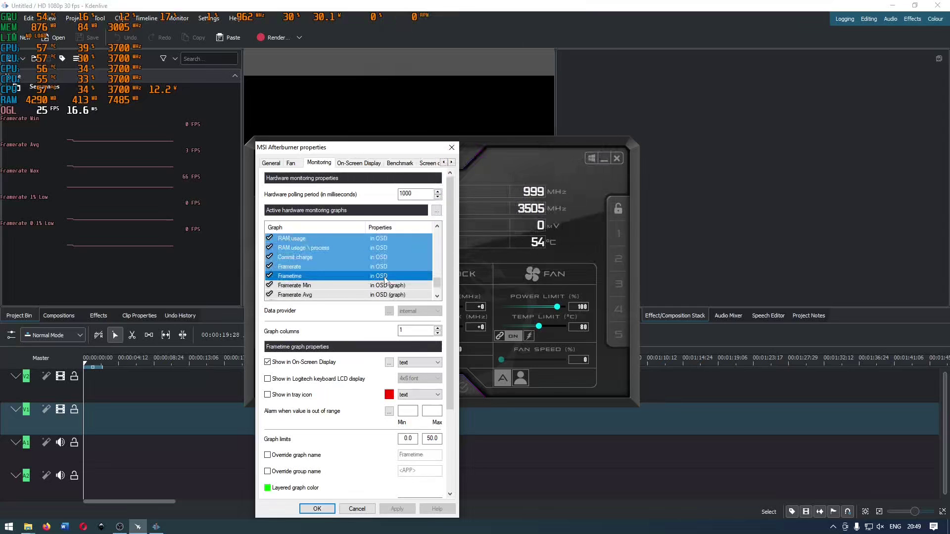
click(270, 276)
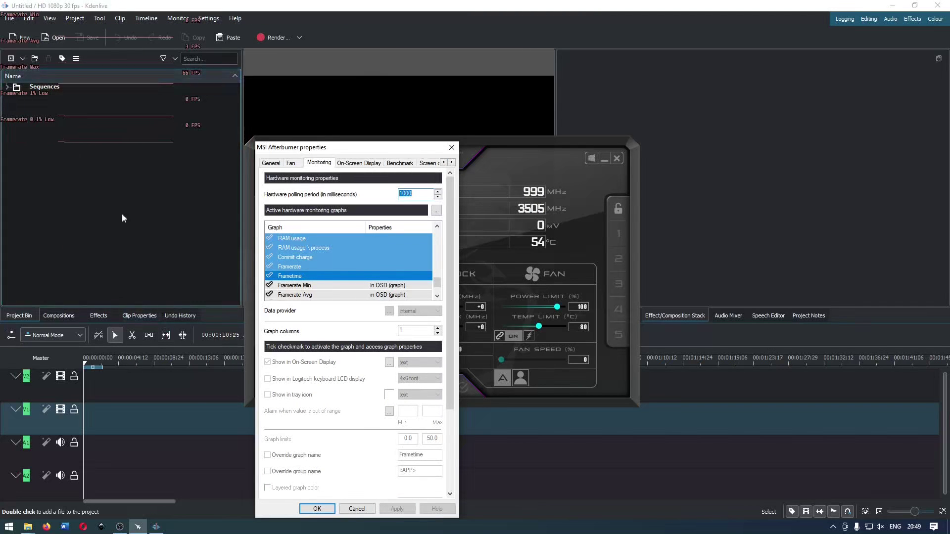
Reactivate the selected graphs, turn off their Show in On-Screen Display option, and apply the change.
click(269, 276)
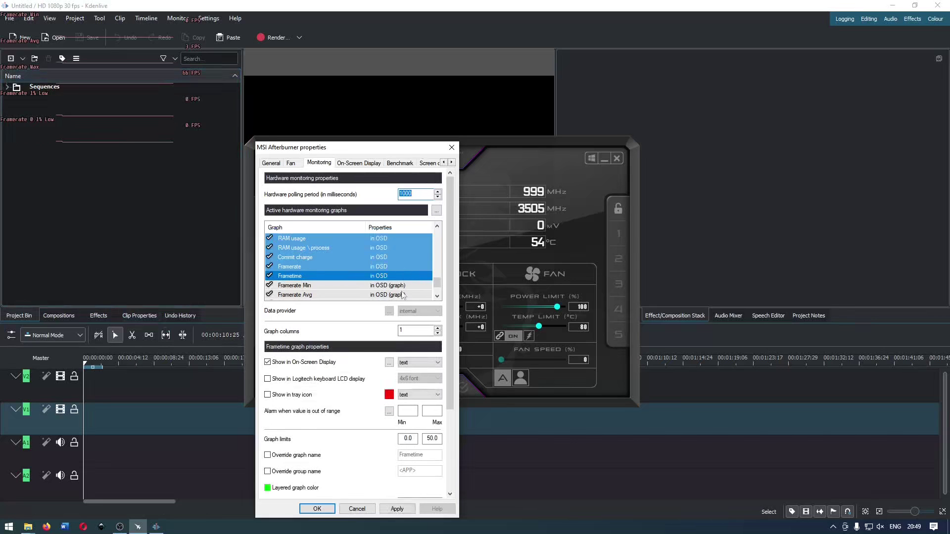
click(311, 363)
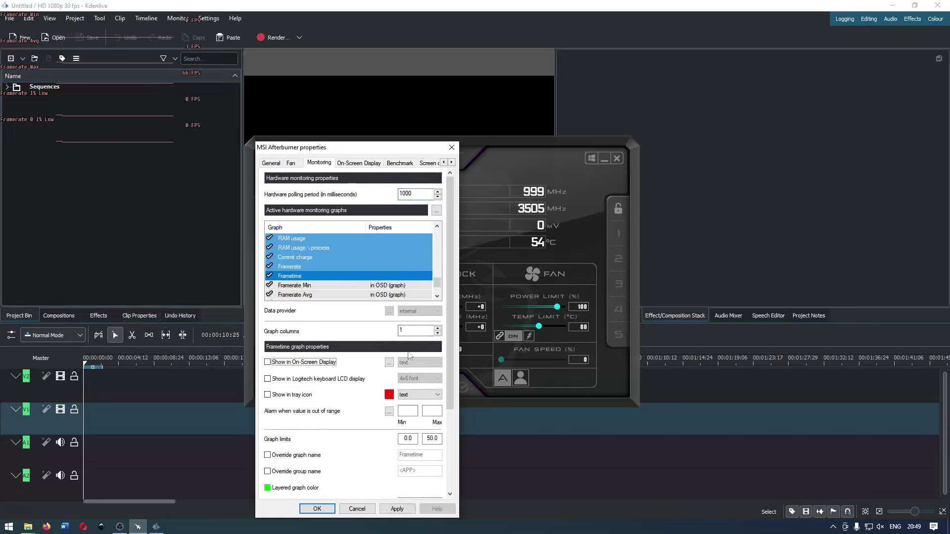
click(398, 509)
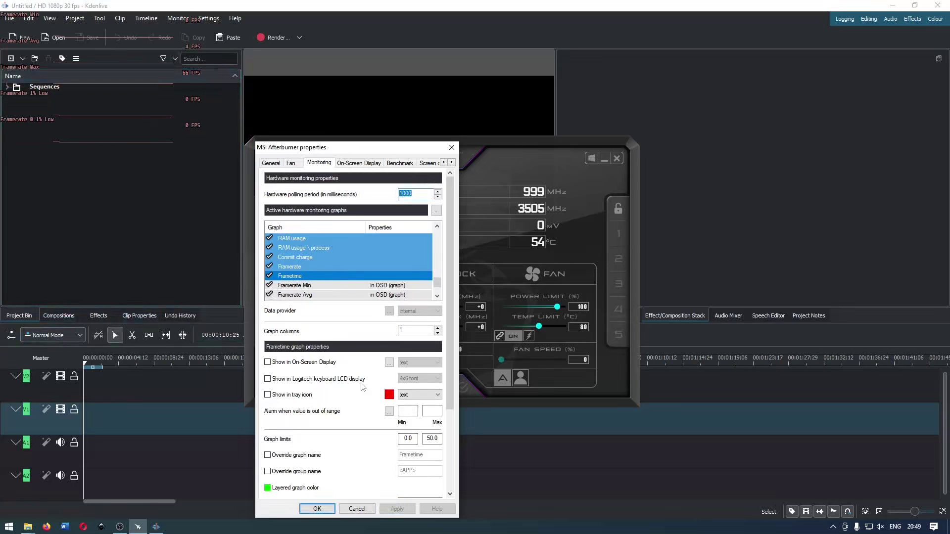
Enable Show in On-Screen Display again for the selected graphs, apply it, and close the properties.
mouse_move(308, 367)
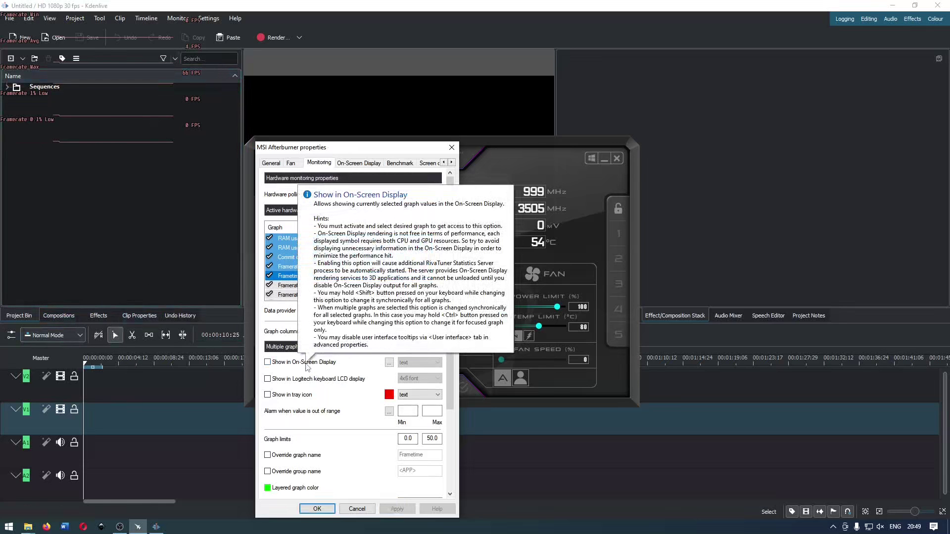
click(308, 363)
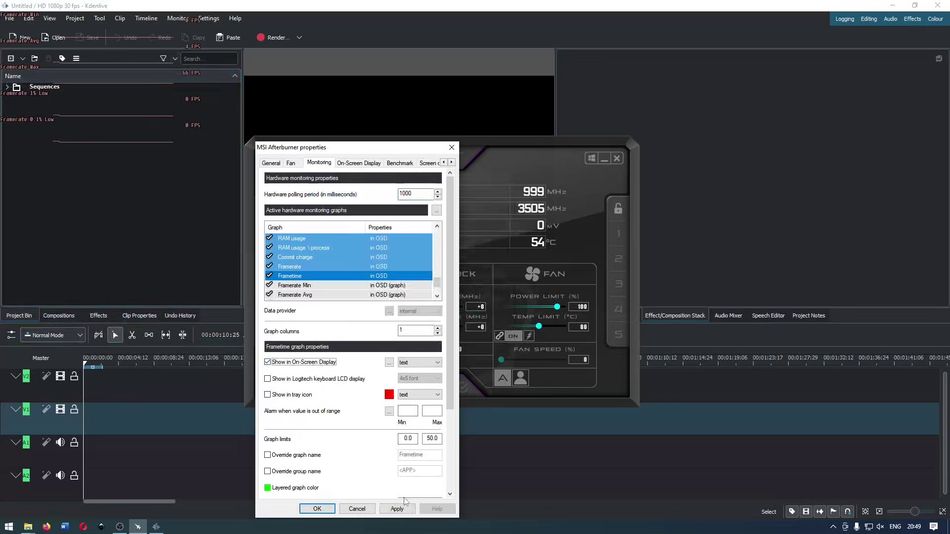
click(397, 510)
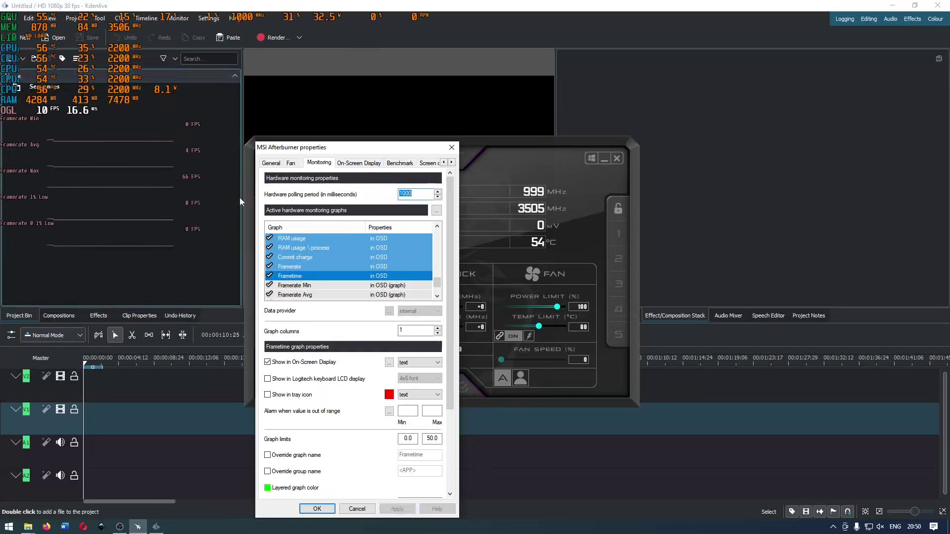
click(326, 508)
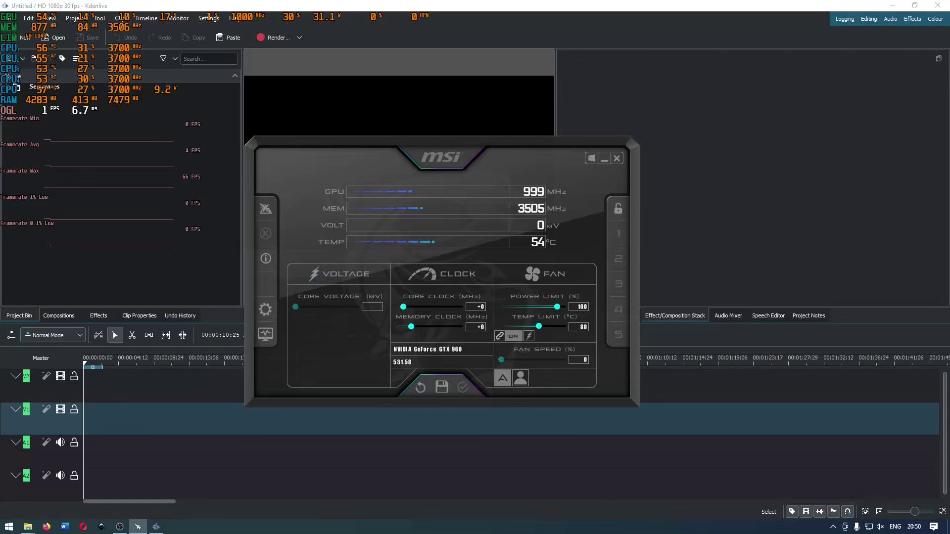
Open the RivaTuner Statistics Server settings window from the hidden background programs.
click(833, 527)
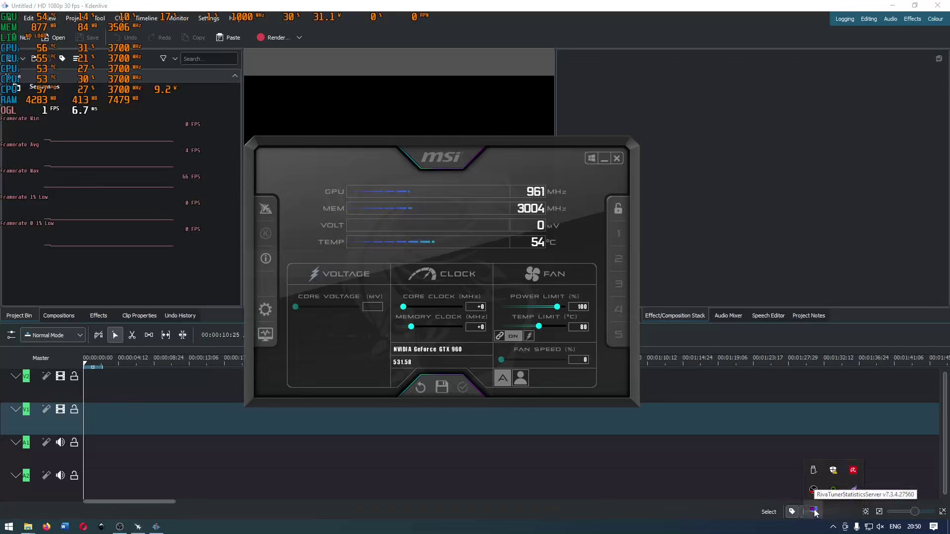
click(814, 511)
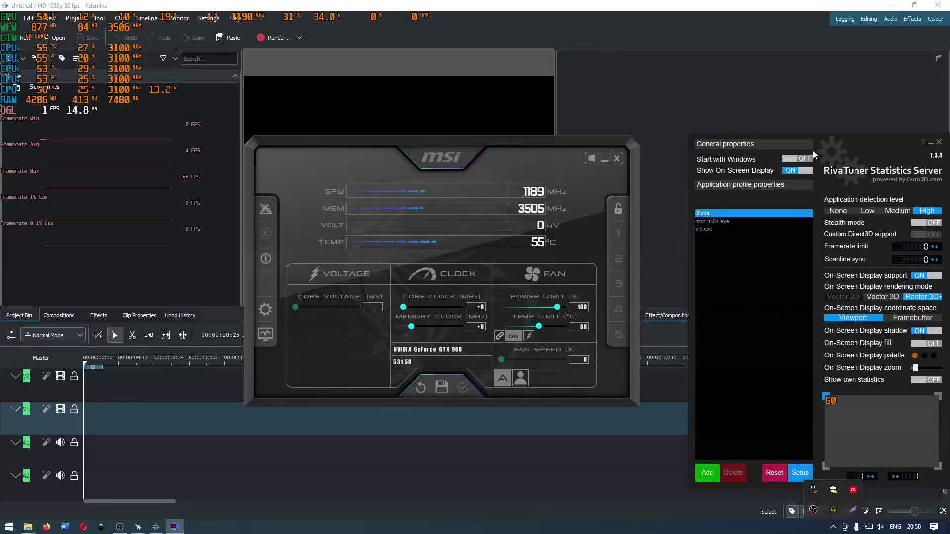
Try the Low and None application detection levels for RivaTuner's Global profile.
drag(824, 144, 658, 134)
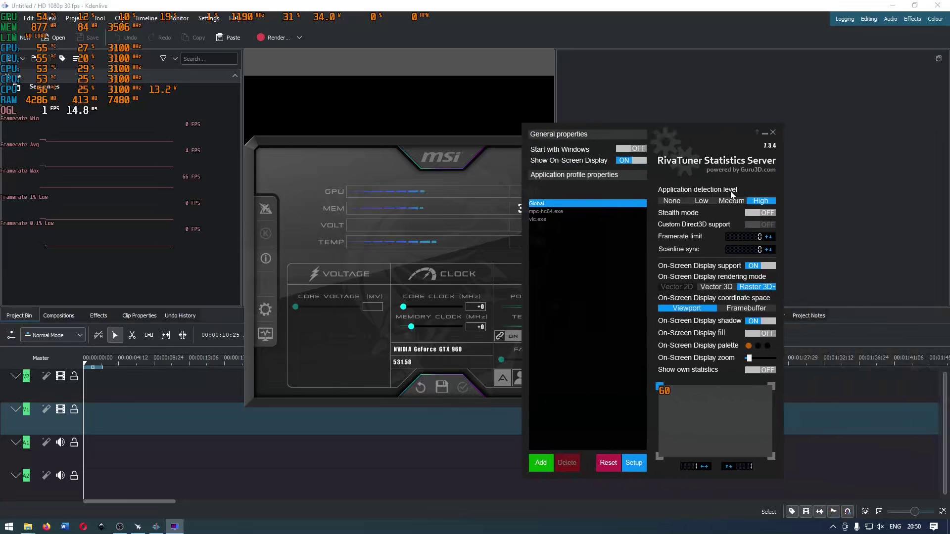
mouse_move(755, 203)
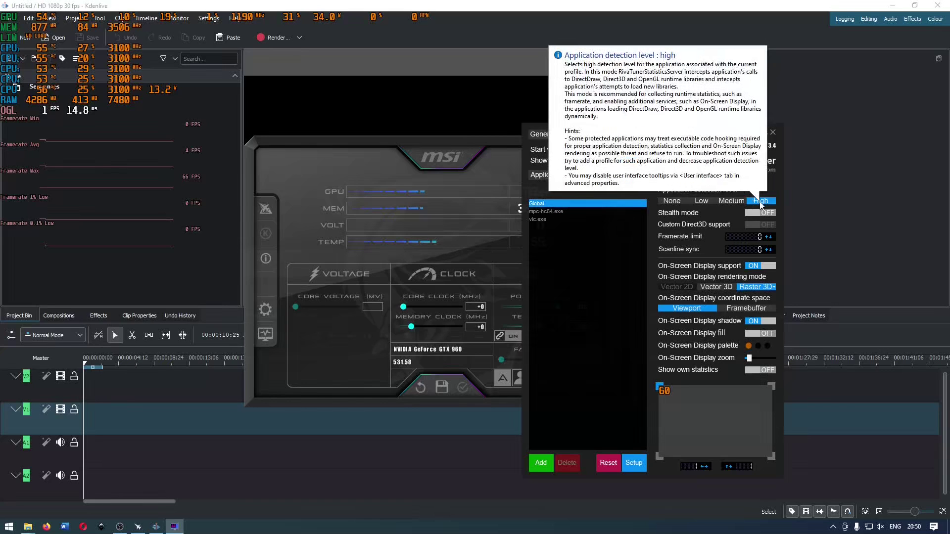
mouse_move(707, 205)
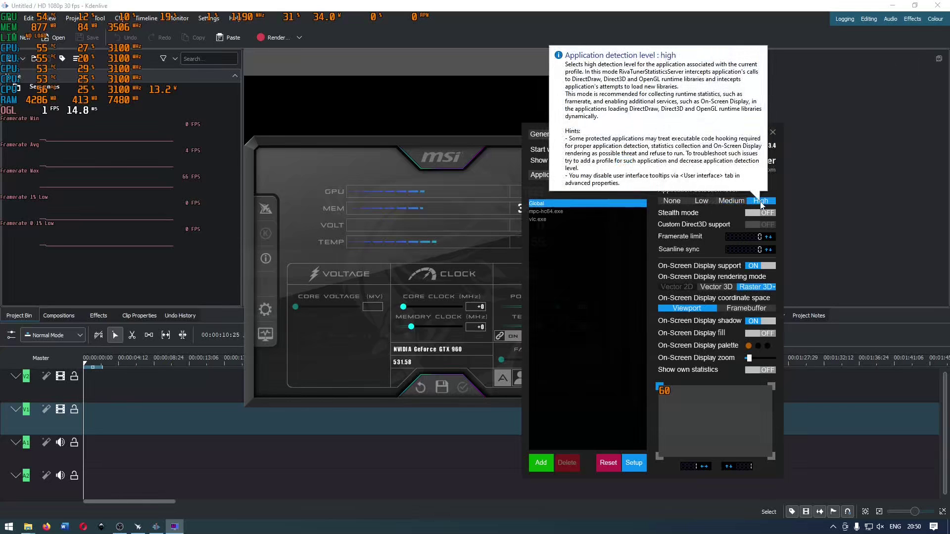
click(710, 203)
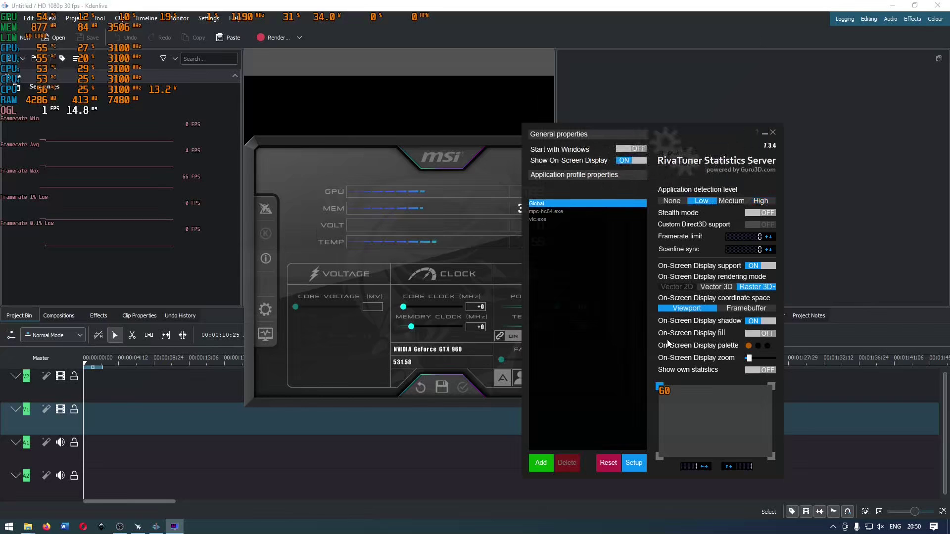
click(671, 201)
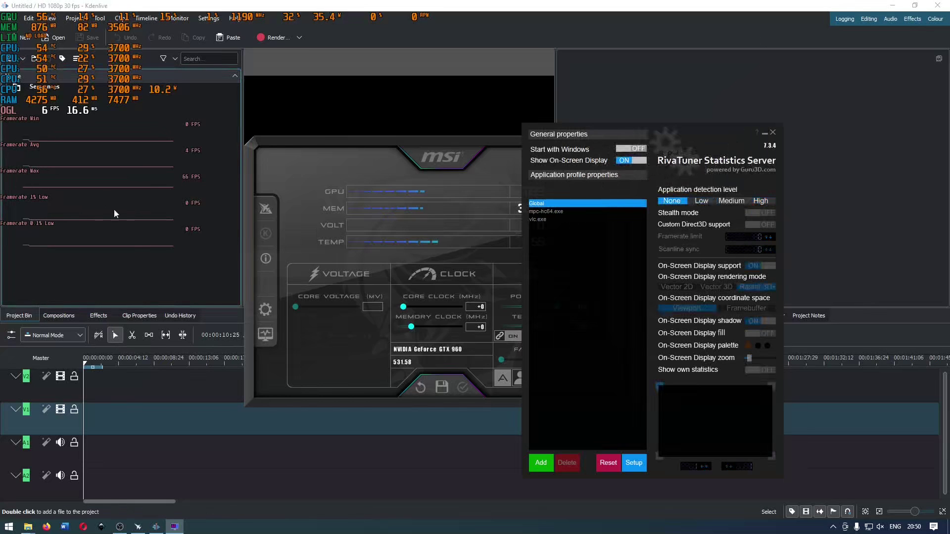
Switch to Kdenlive to check the on-screen display, then return to RivaTuner Statistics Server and close its settings window.
click(134, 248)
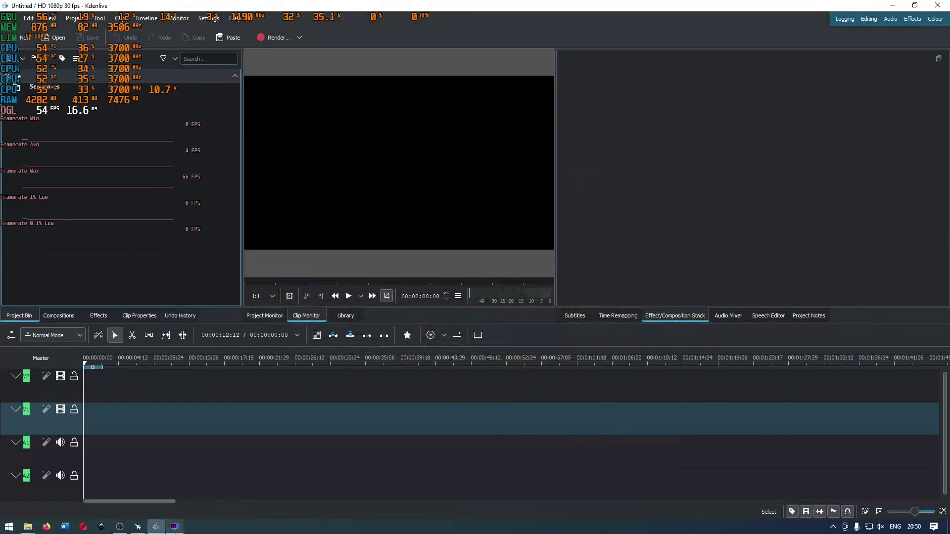
key(alt+Tab)
click(774, 133)
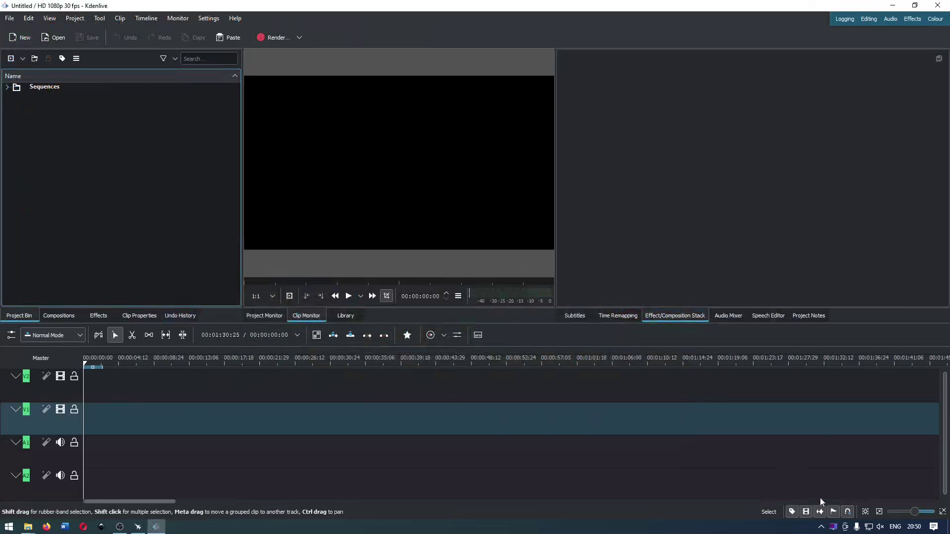
Reopen the RivaTuner Statistics Server settings, set the Global profile's application detection level to Low, and close the window.
click(833, 527)
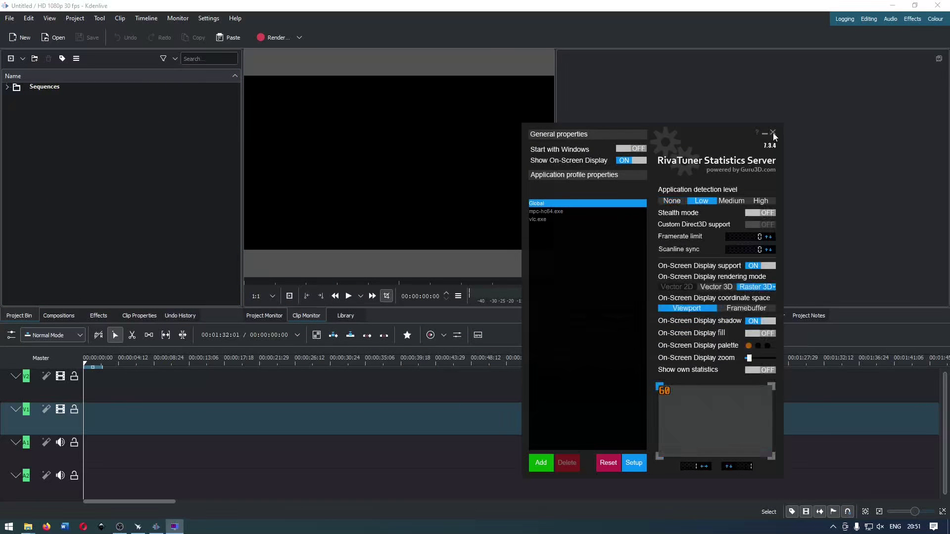
click(773, 133)
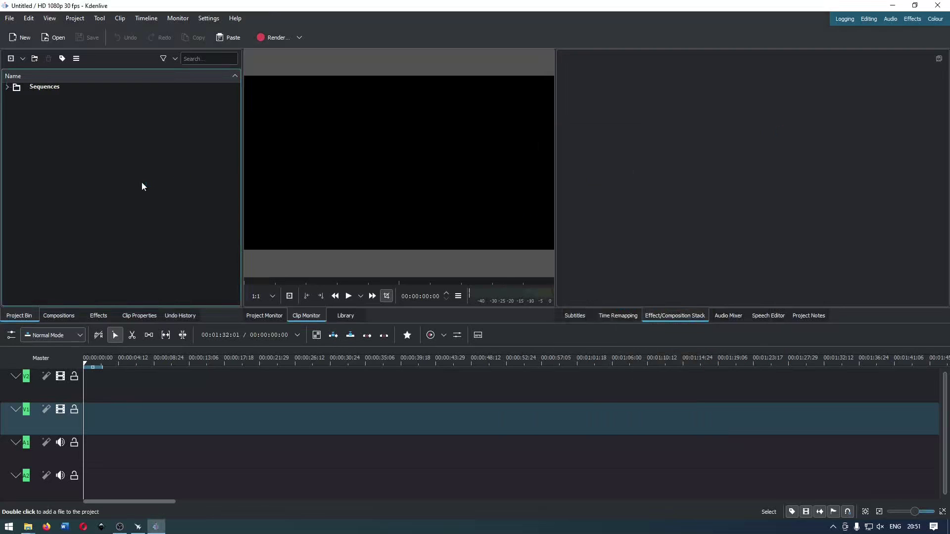